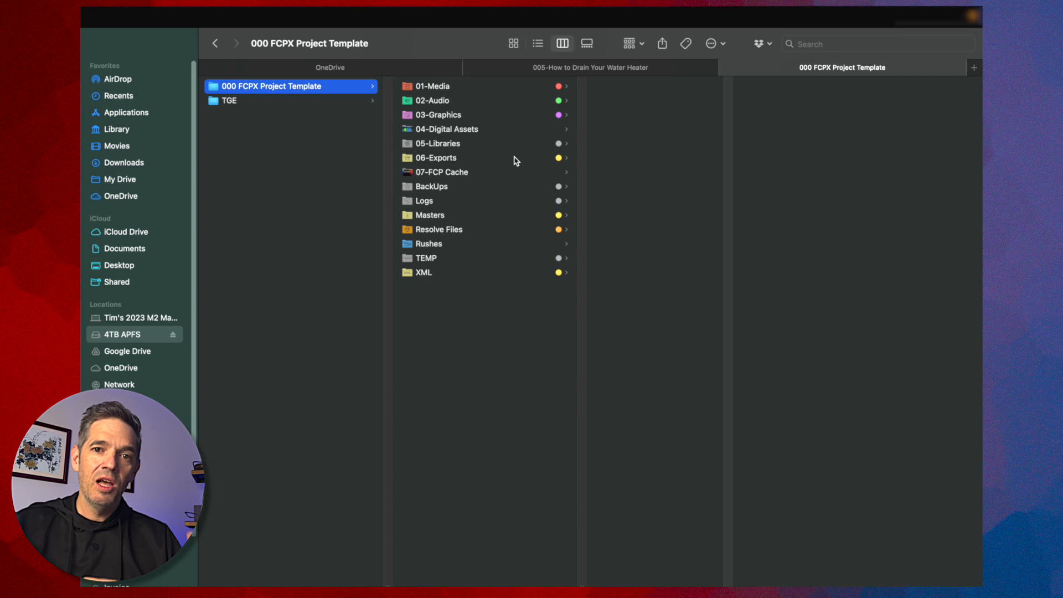
Open the 01-Media folder inside 000 FCPX Project Template
click(489, 89)
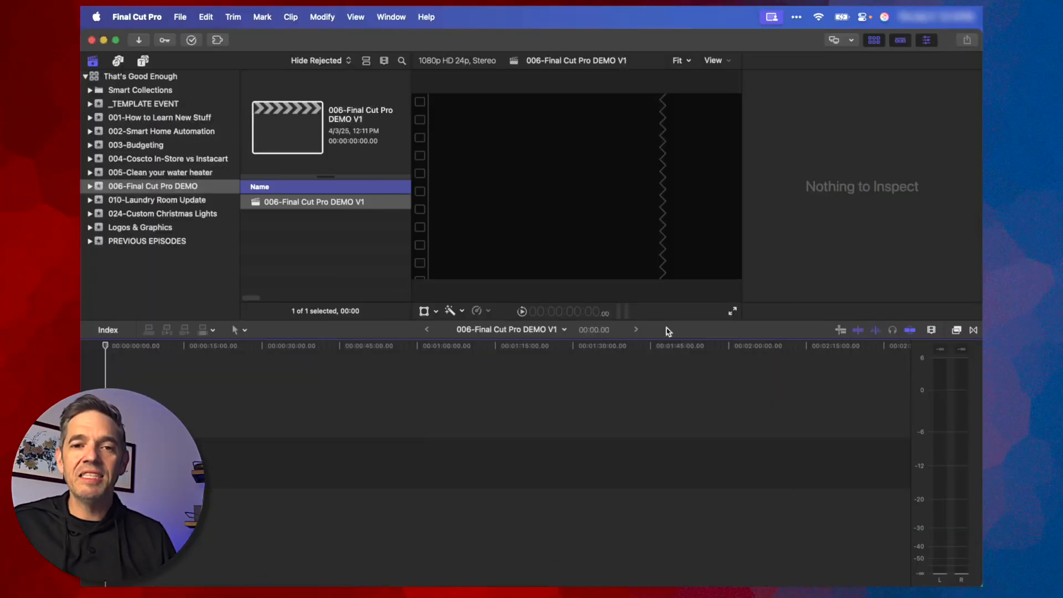
Open the application preferences and choose HH:MM:SS:FF + Subframes as the general Time Display format
key(super+comma)
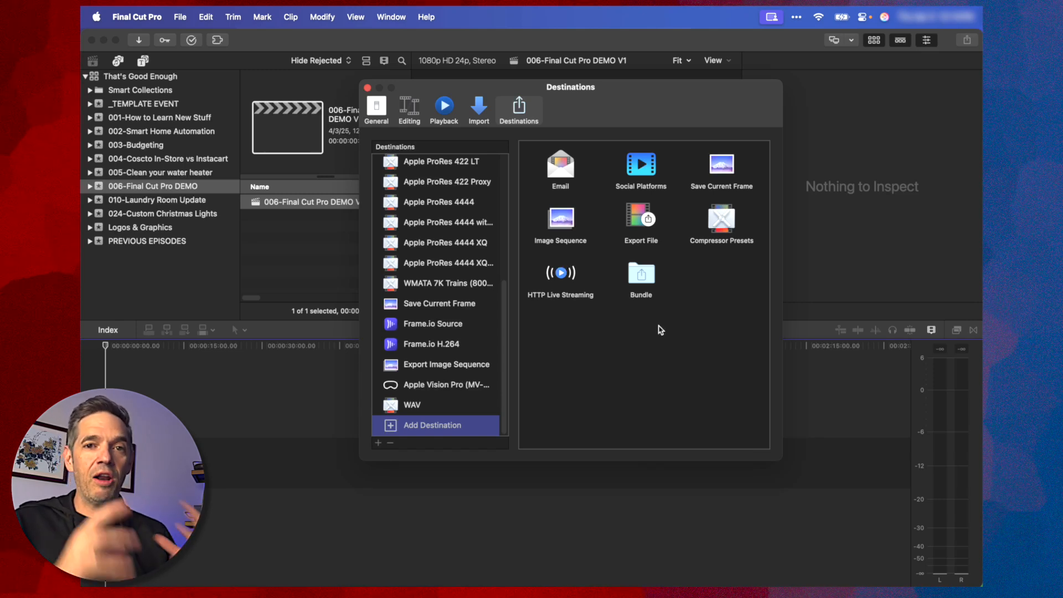
drag(643, 93, 640, 123)
click(374, 132)
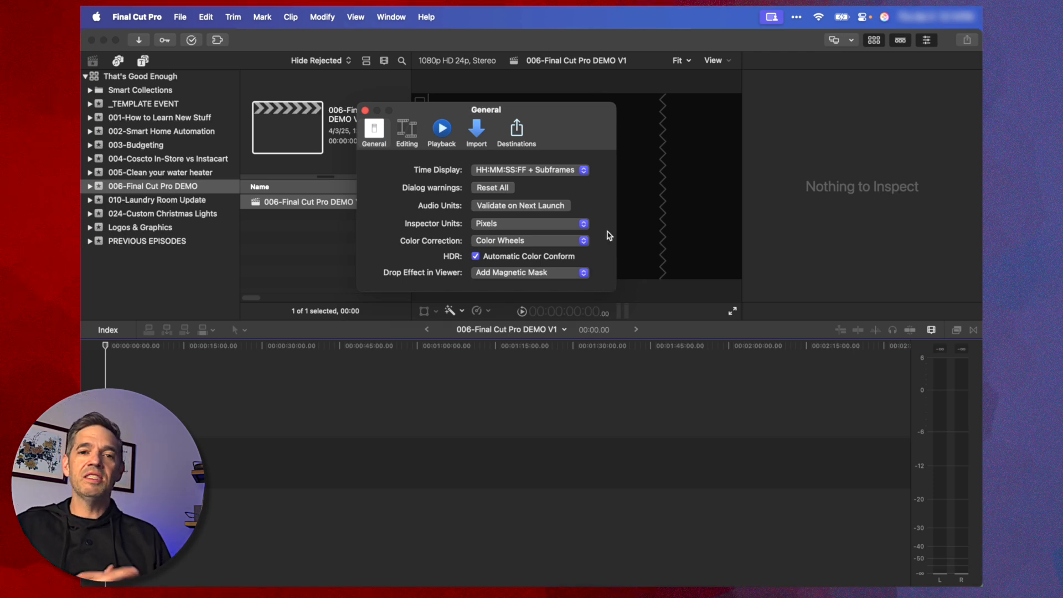
click(586, 171)
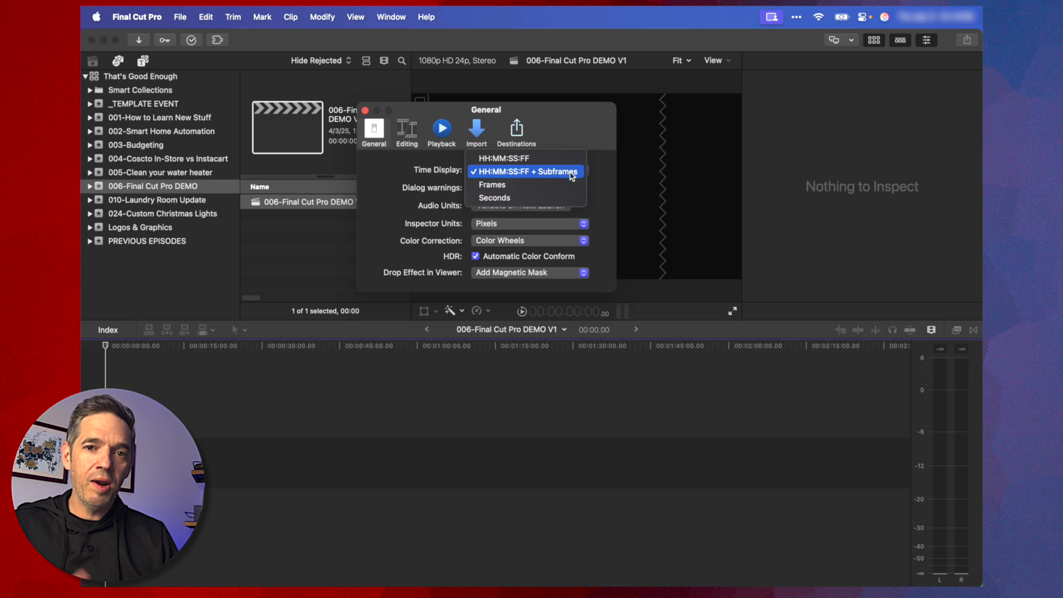
click(569, 173)
Look through the Editing and Playback preferences, including the Player Background choices
click(407, 133)
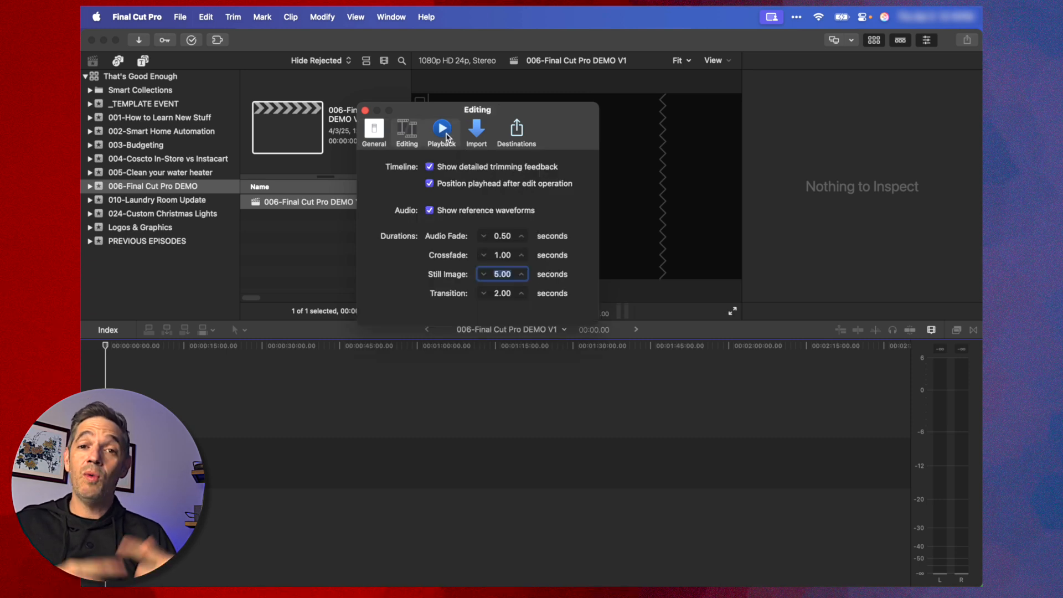
click(443, 133)
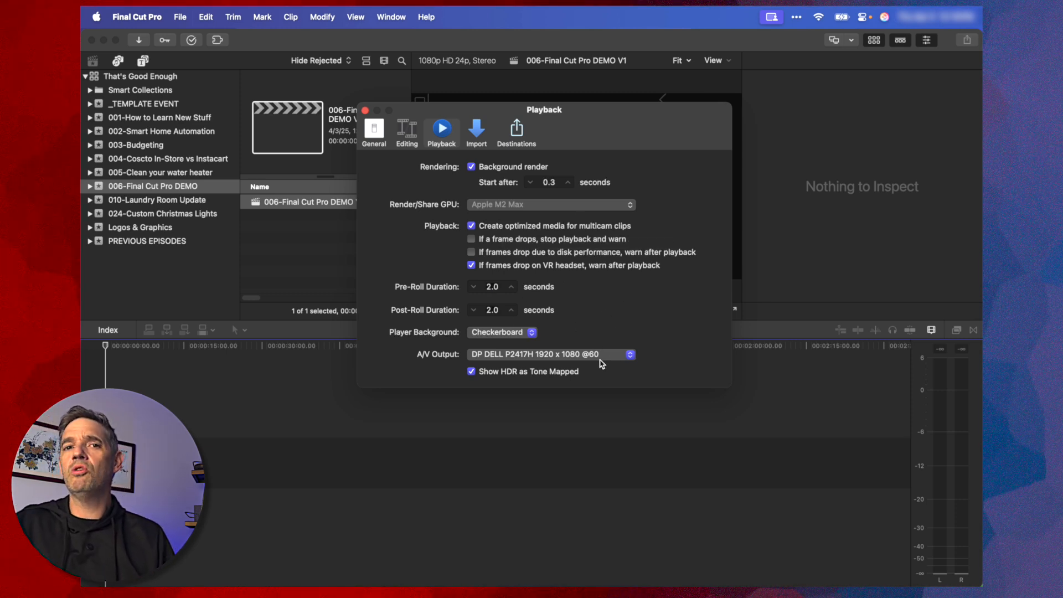
click(519, 334)
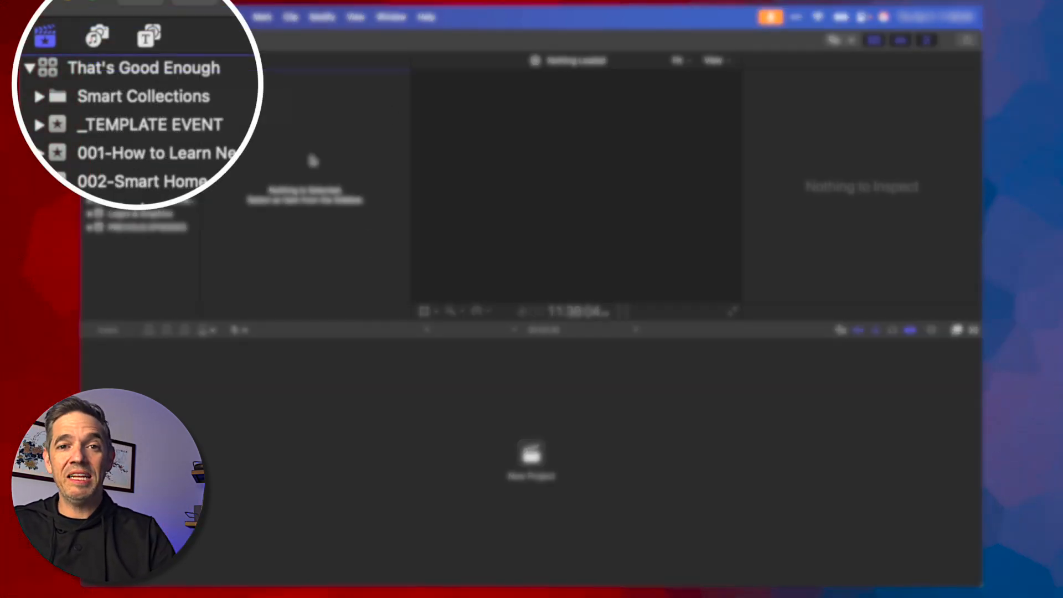
Select the That's Good Enough library and open its storage location settings
click(180, 78)
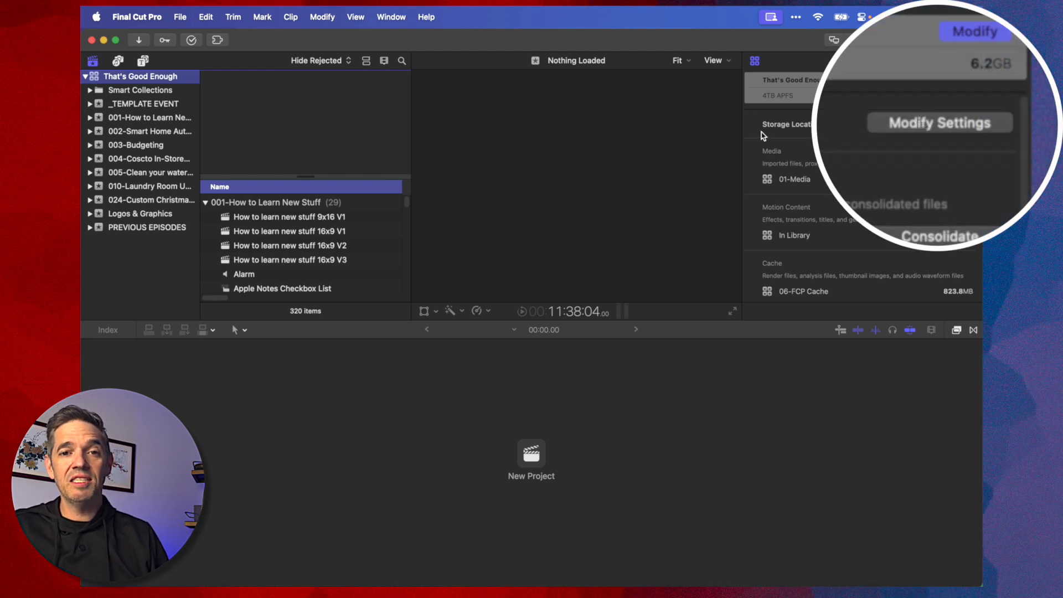
click(941, 123)
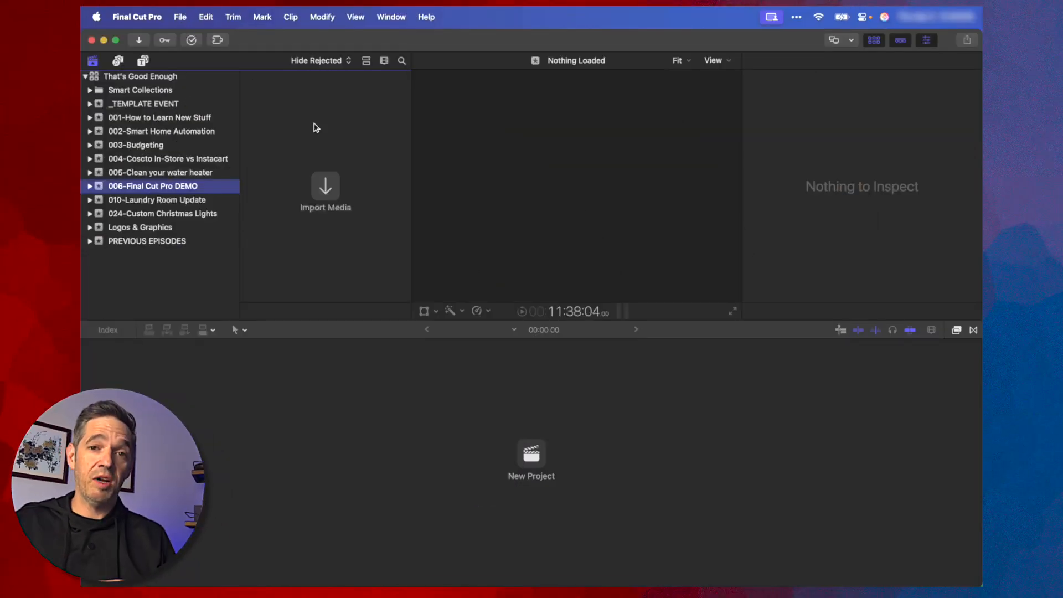
Create a new project named 006-Final Cut Pro DEMO V1 in the 006-Final Cut Pro DEMO event
key(super+n)
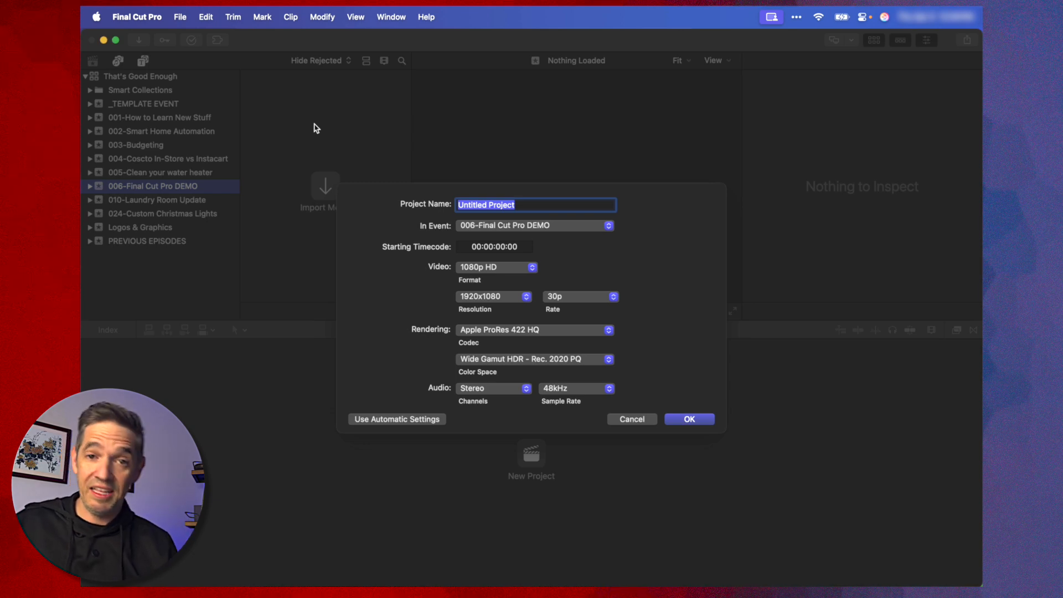
text(006-Final Cut Pro DEMO)
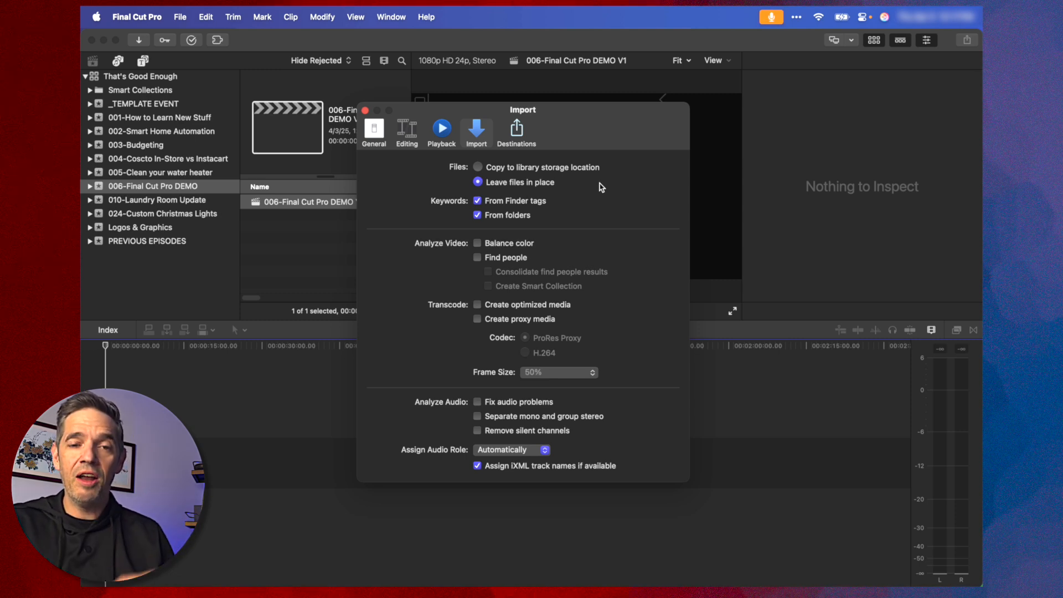
Switch the import file handling to Copy to library storage location and back to Leave files in place
click(504, 169)
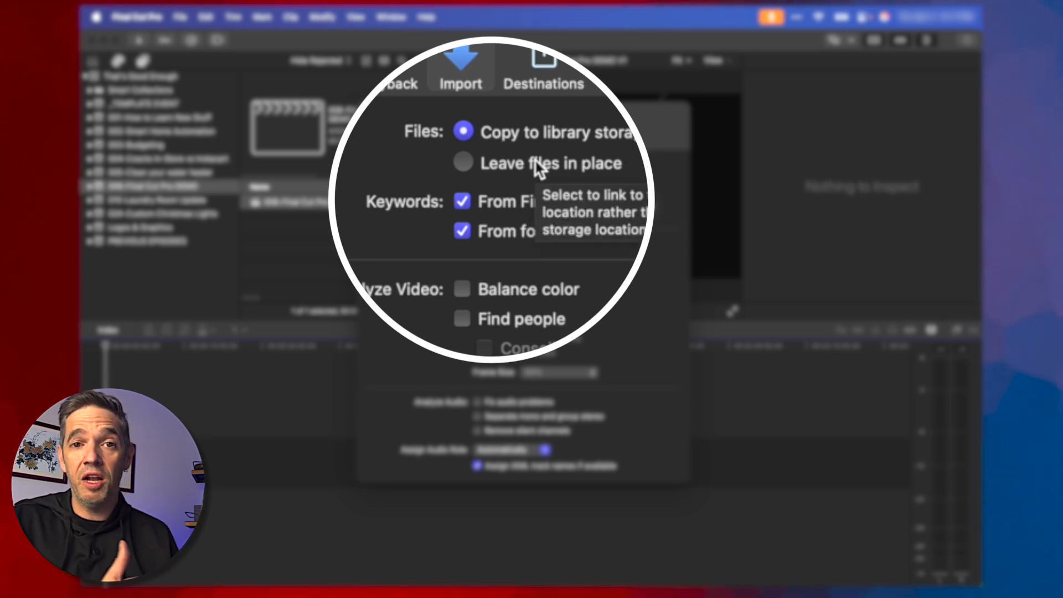
click(463, 163)
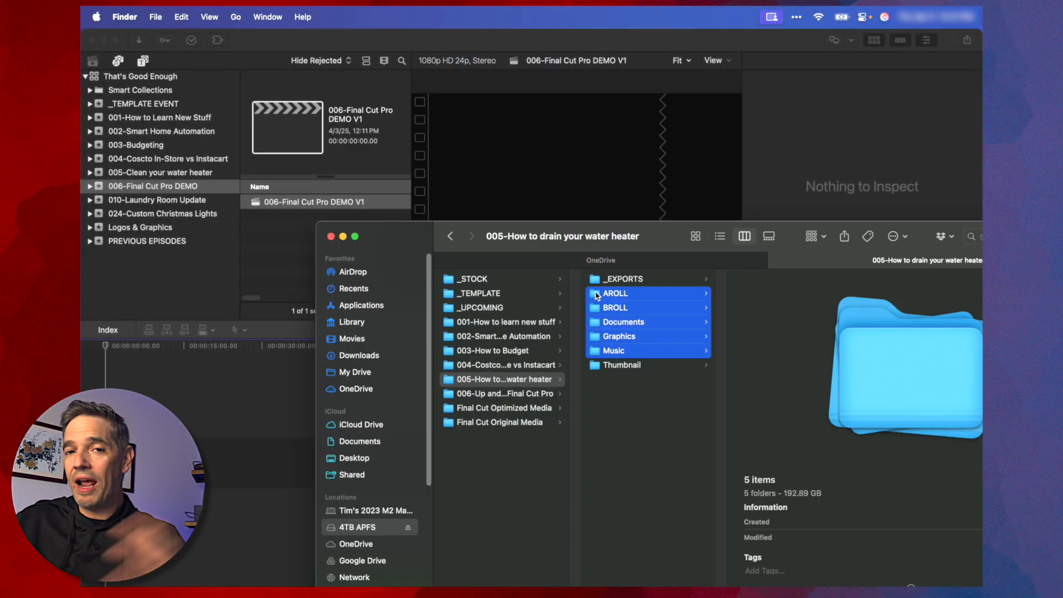
Import the AROLL, BROLL, Documents, Graphics and Music folders into the 006-Final Cut Pro DEMO event and browse its keyword collections
drag(599, 298, 210, 189)
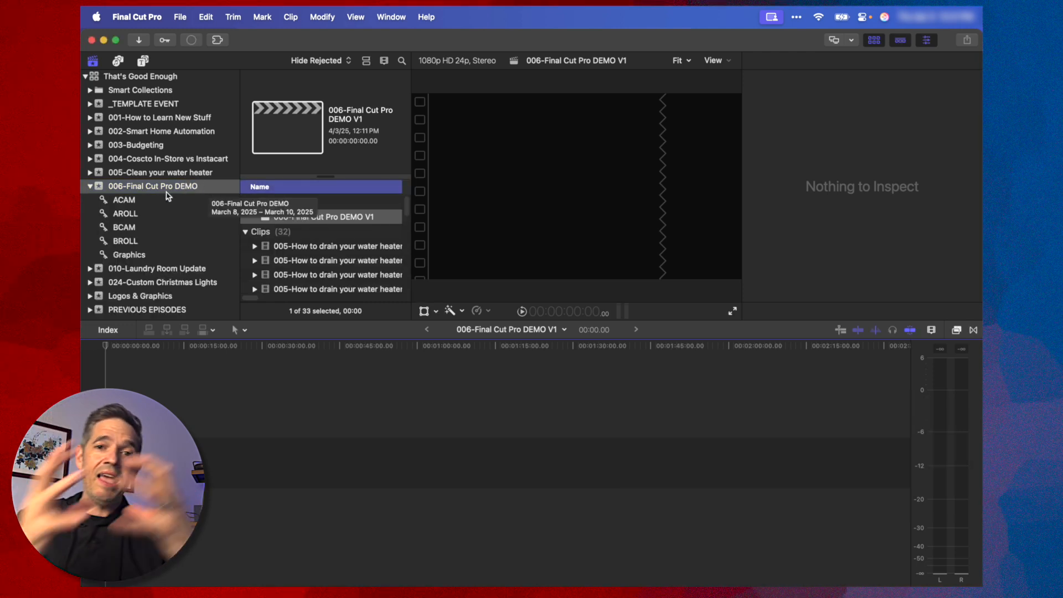
click(129, 201)
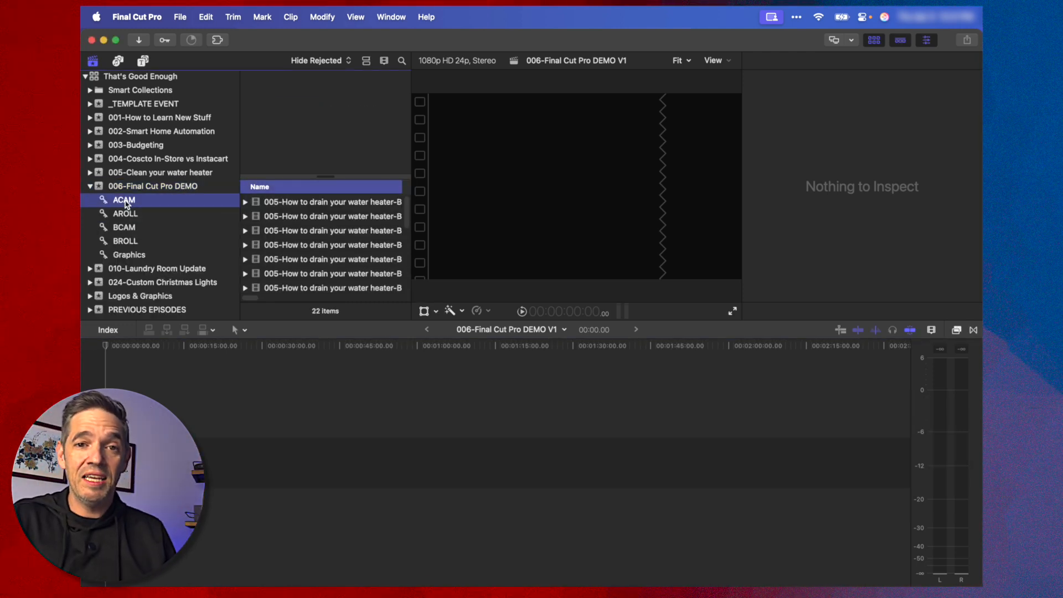
key(Down)
key(Down)
key(Down)
Switch to Finder and place its window so the imported source folders can be compared with the keyword collections
key(super+Tab)
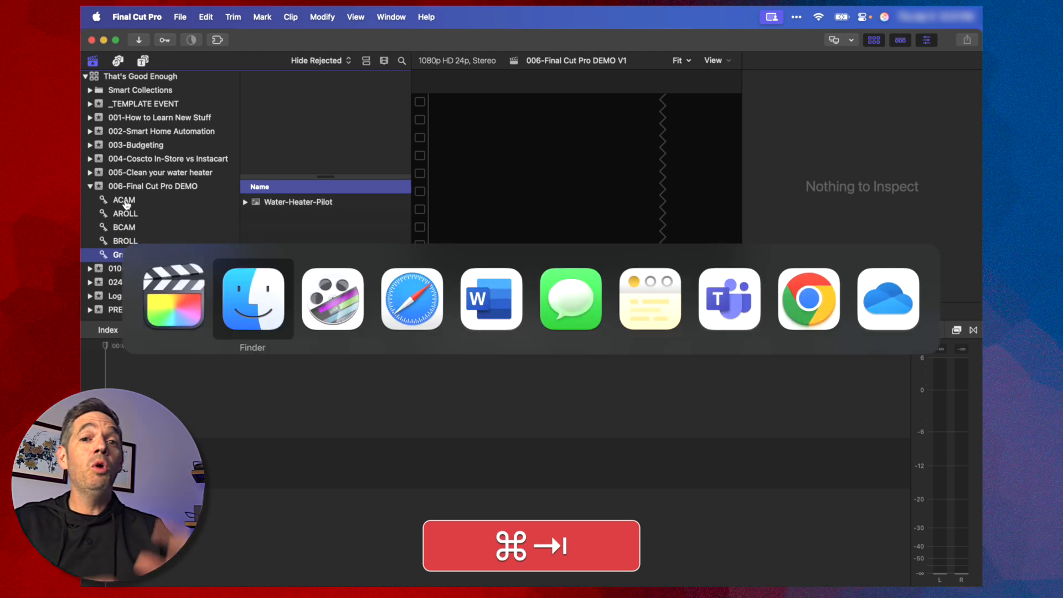
drag(420, 184, 415, 140)
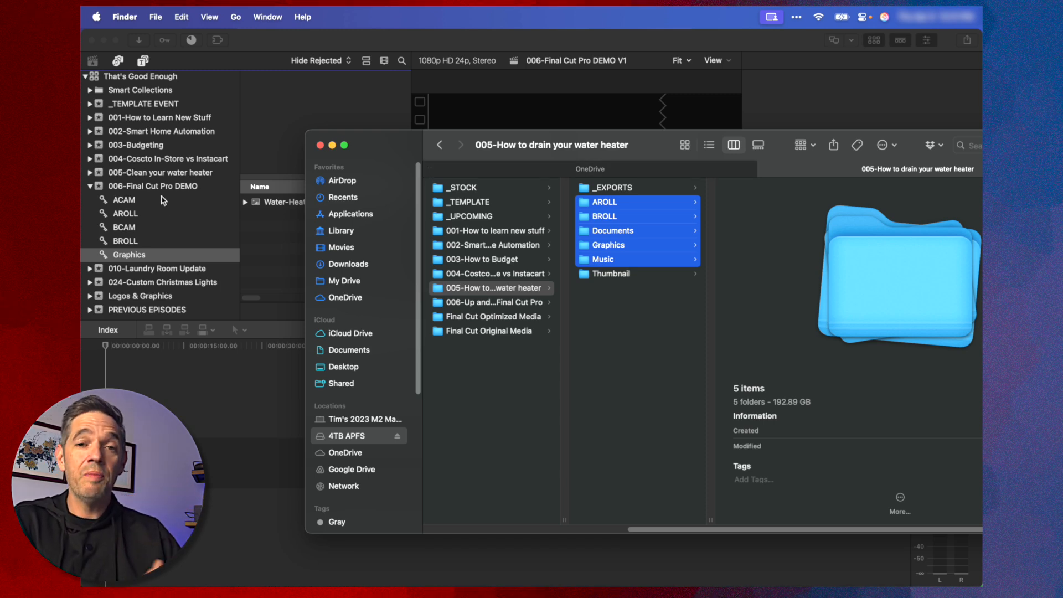
Open the BROLL keyword collection in Final Cut Pro and show the keywords assigned to its first clip
click(125, 240)
key(super+k)
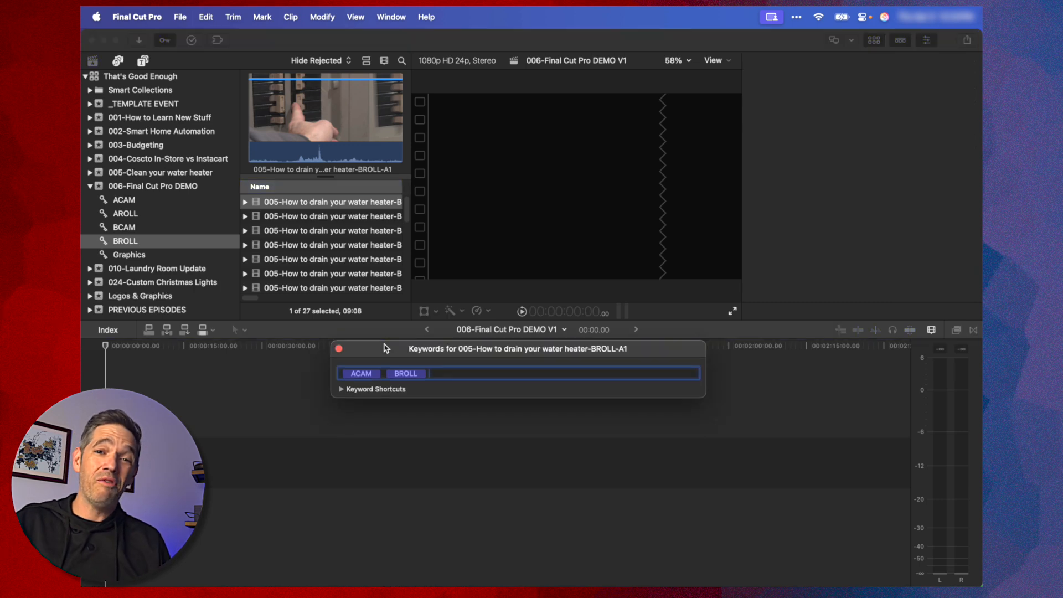
drag(382, 349, 453, 230)
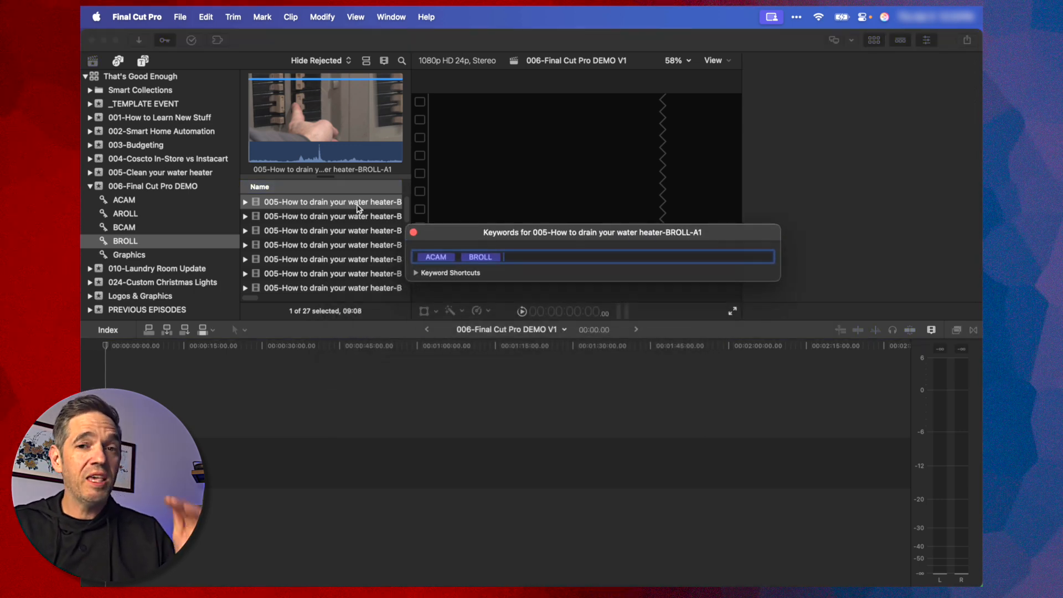
Check the keywords of the Water-Heater-Pilot image in the Graphics collection, and close the keyword editor
click(163, 256)
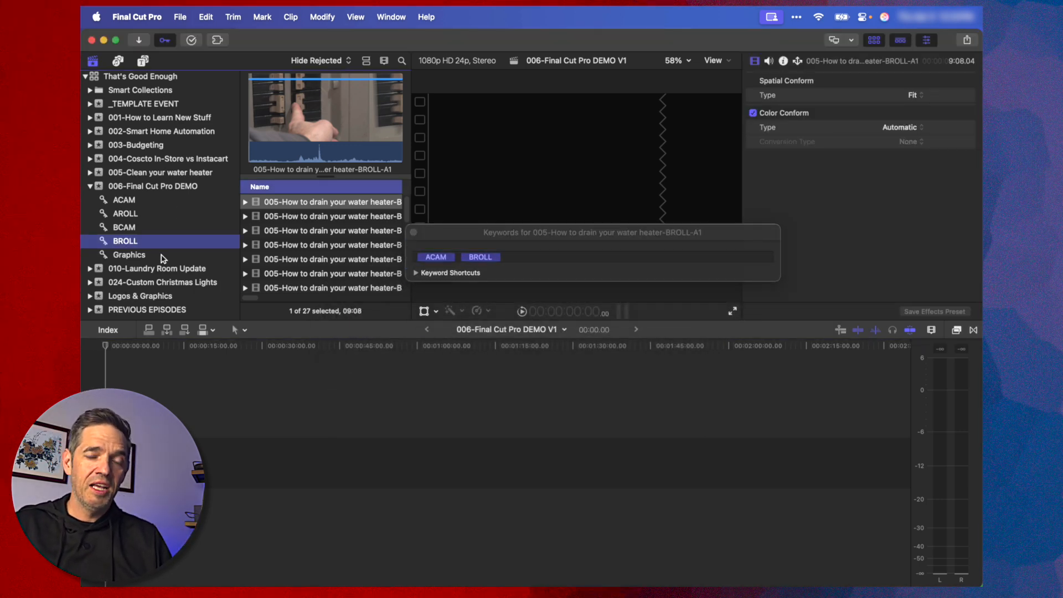
click(164, 256)
click(352, 206)
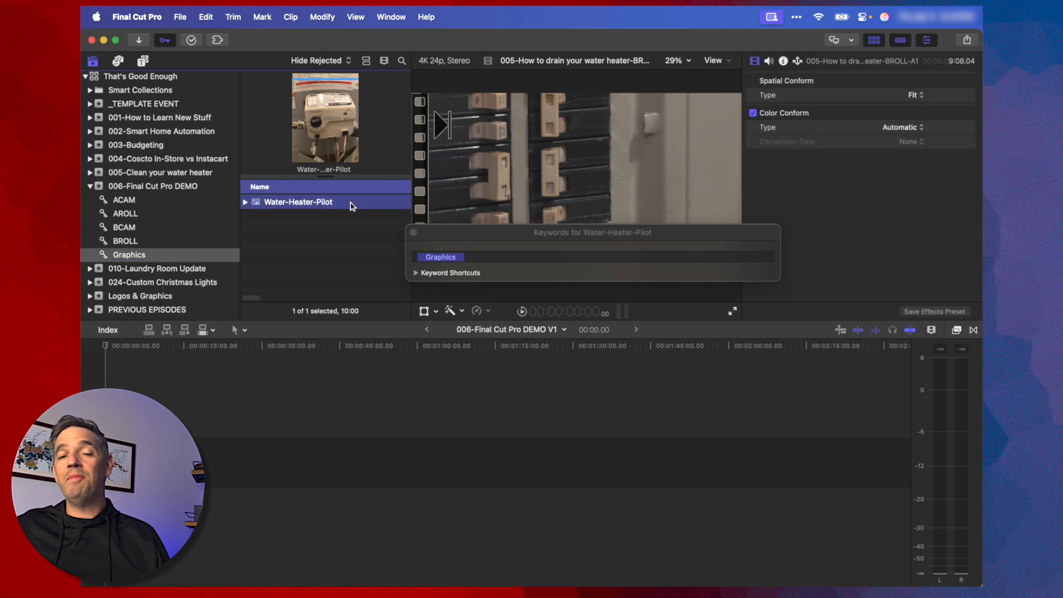
click(483, 258)
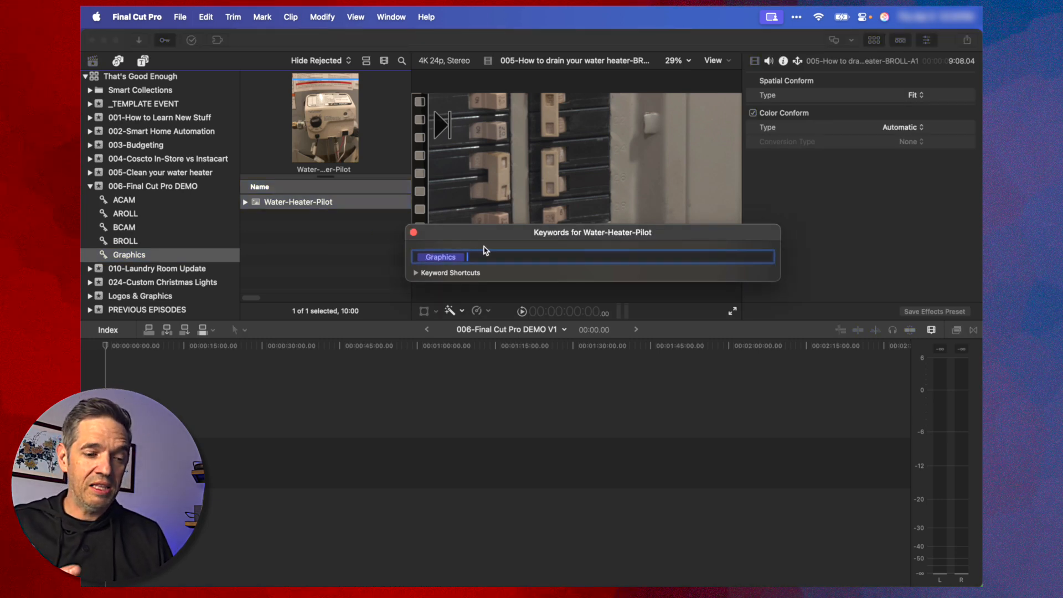
click(413, 232)
click(169, 255)
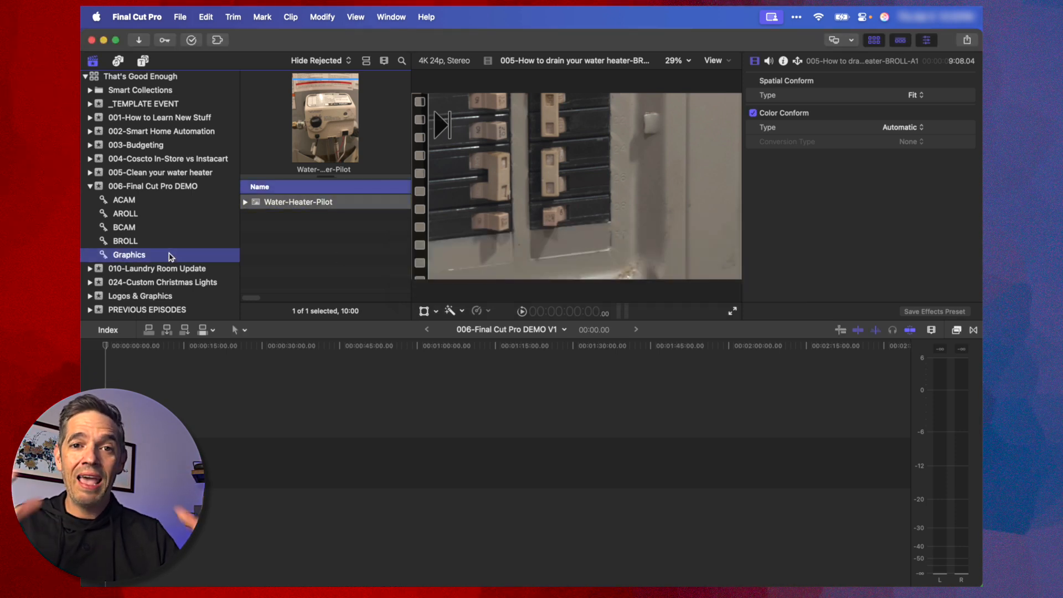
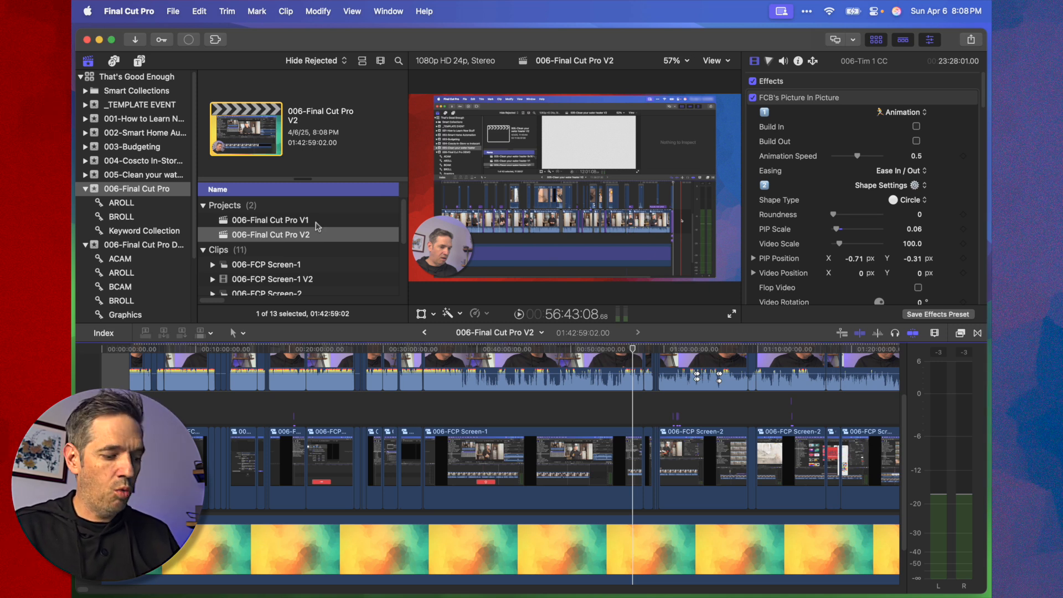
Open the 006-Final Cut Pro V1 project and show its full length in the timeline
double_click(318, 222)
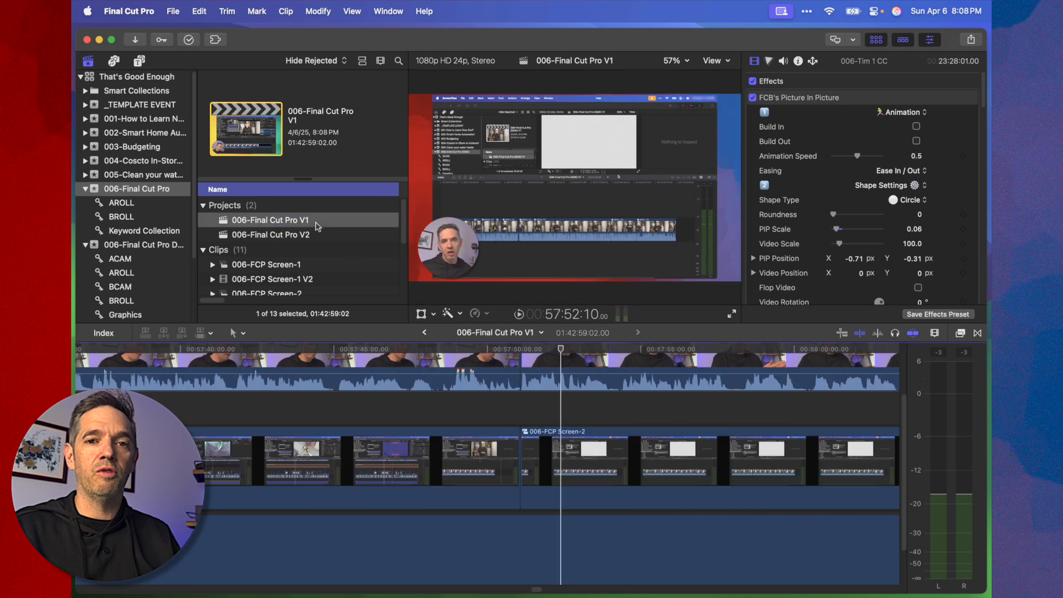
key(shift+z)
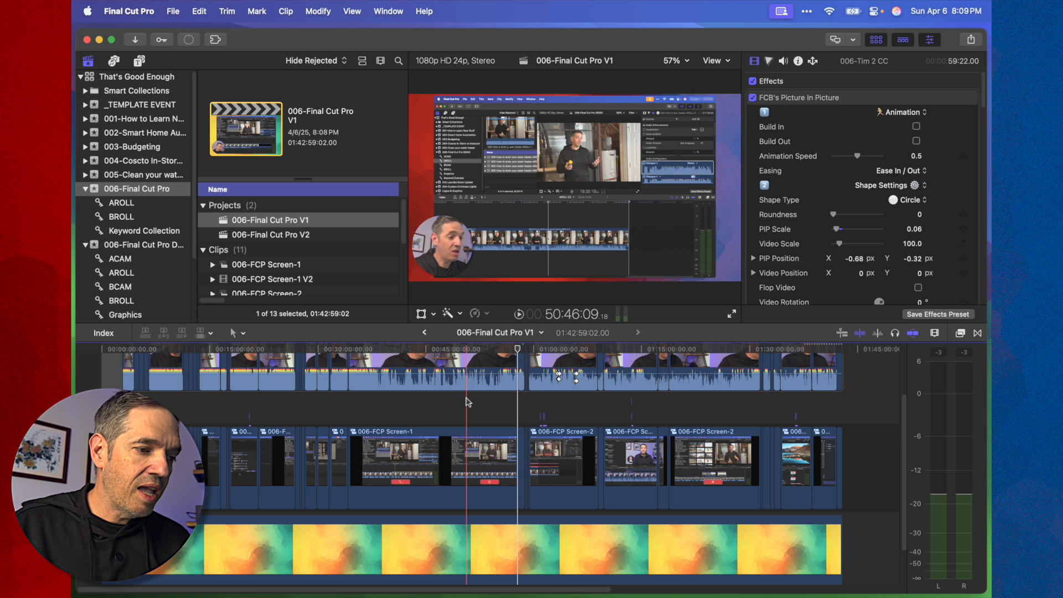
scroll(467, 399, up, 3)
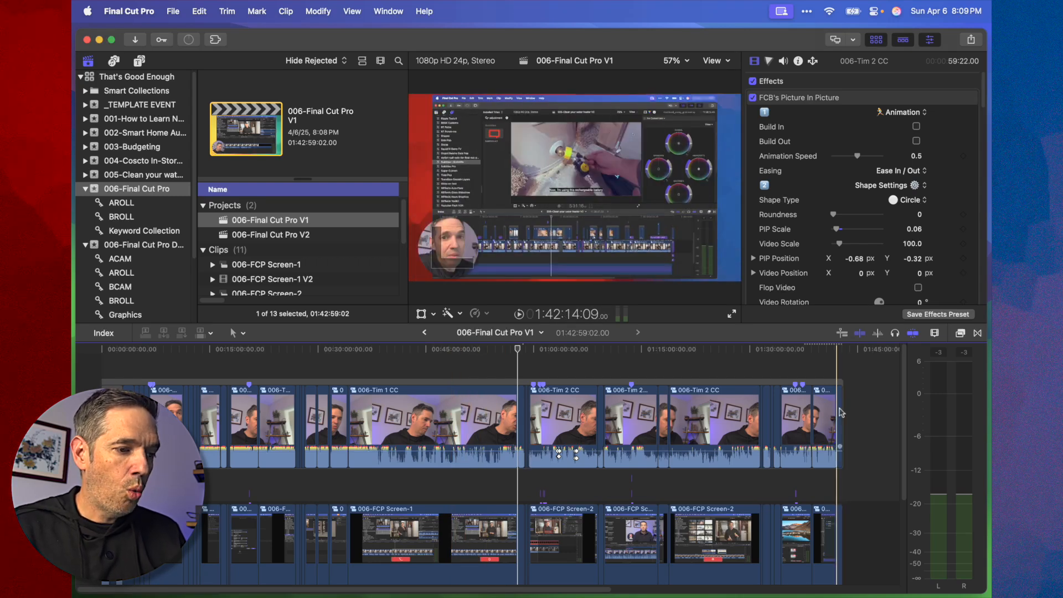
Open the long talking-head compound clip in the middle of the timeline, examine its source footage, and return to the project
click(463, 421)
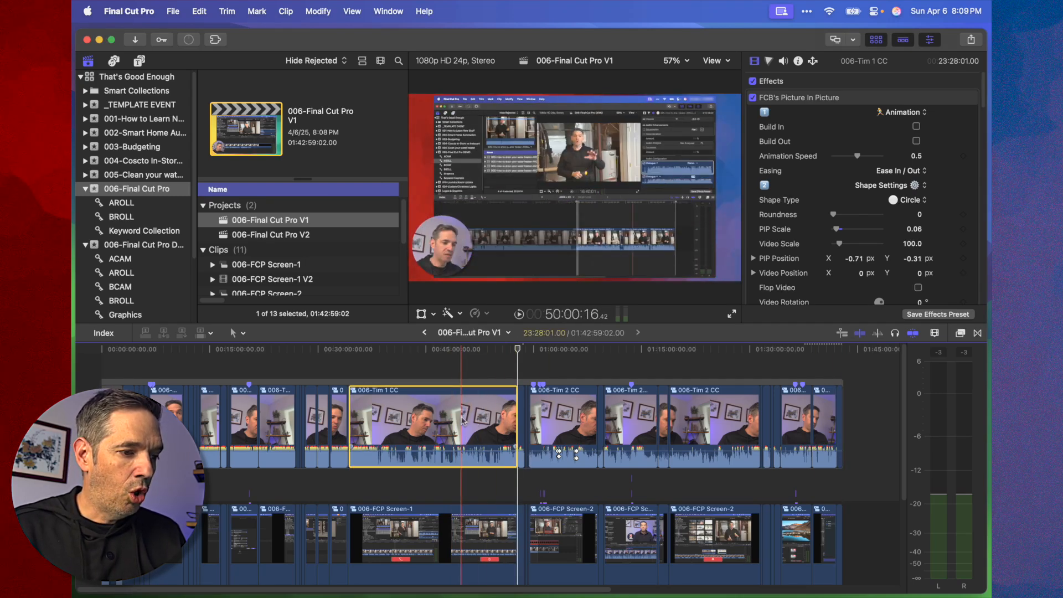
double_click(463, 421)
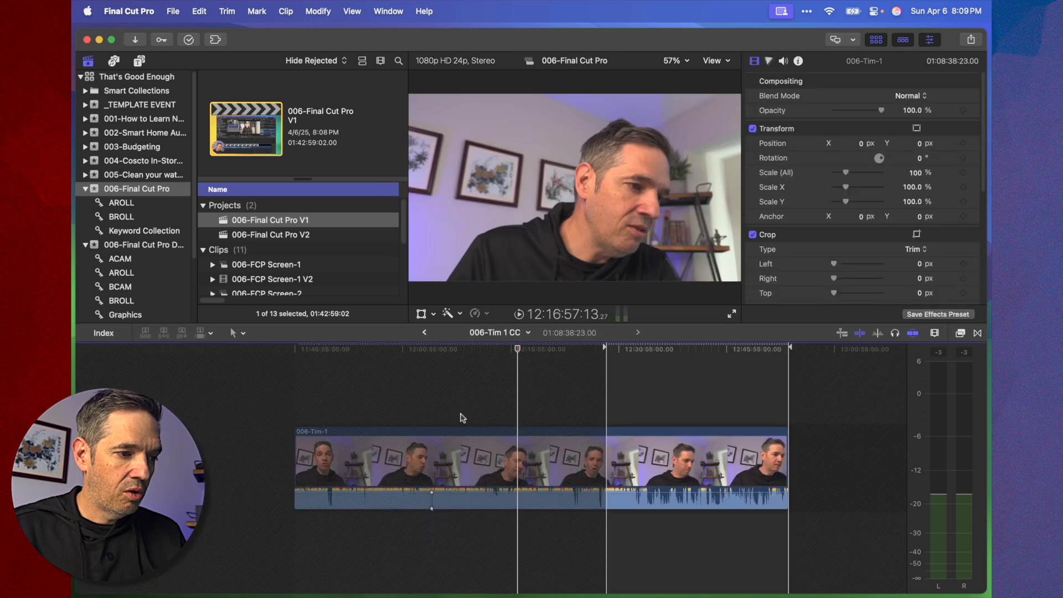
key(shift+z)
click(442, 450)
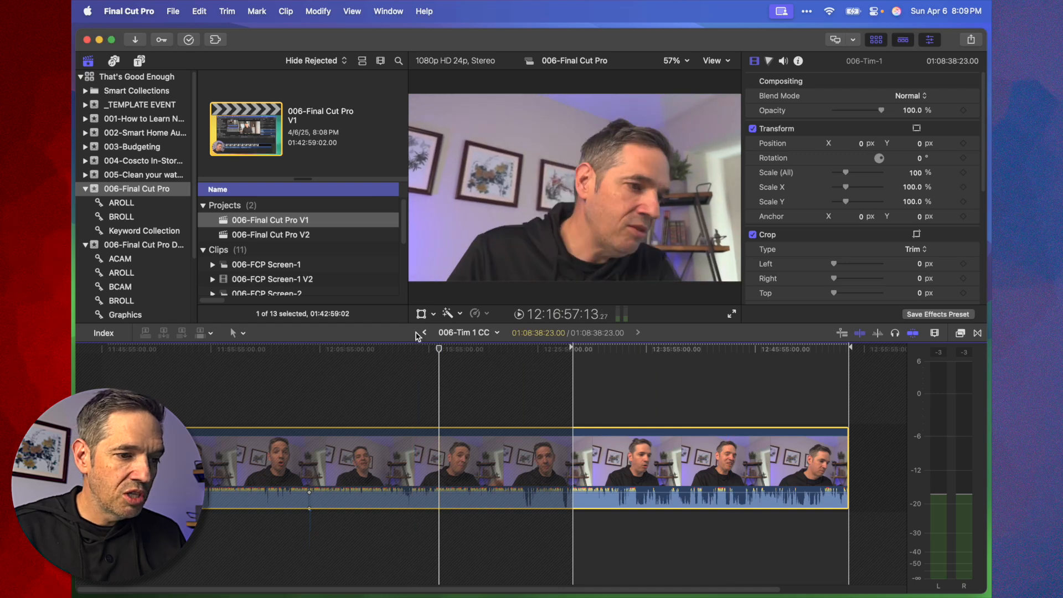
click(423, 333)
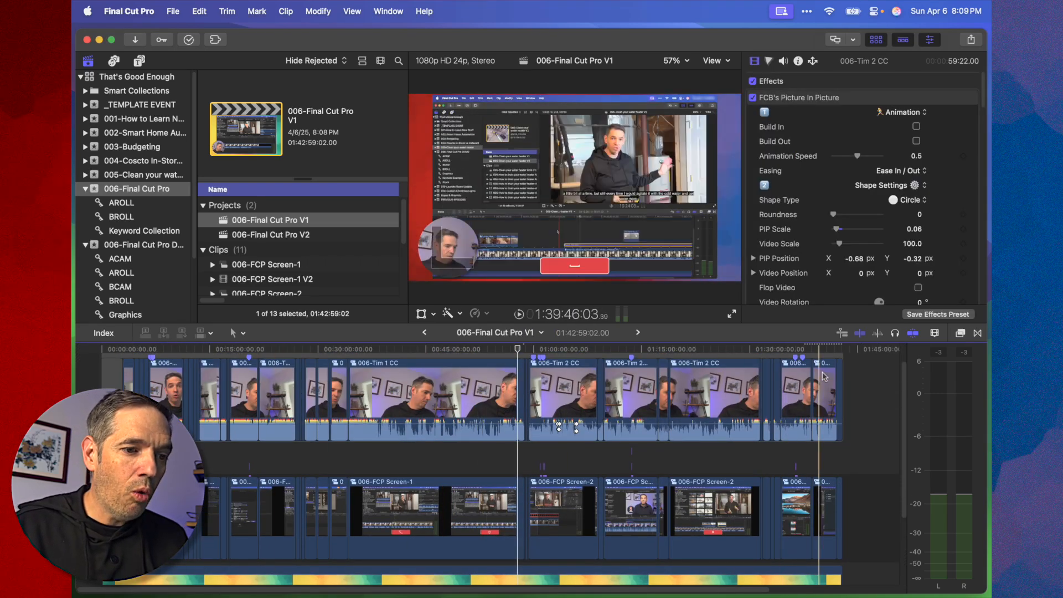
Place the playhead at the end of the project, and briefly reopen the long talking-head compound clip
click(844, 348)
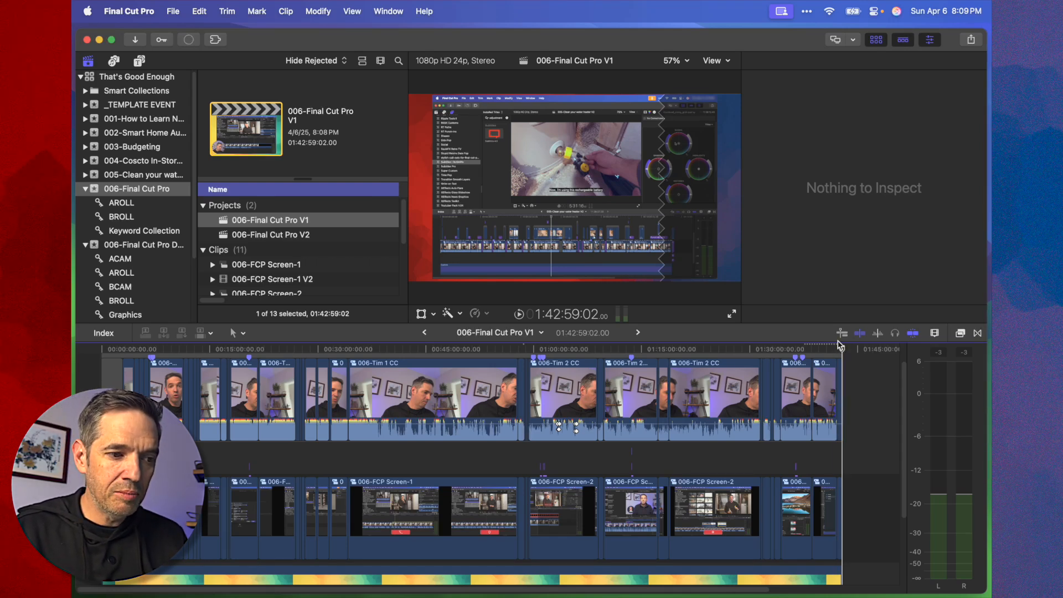
double_click(469, 385)
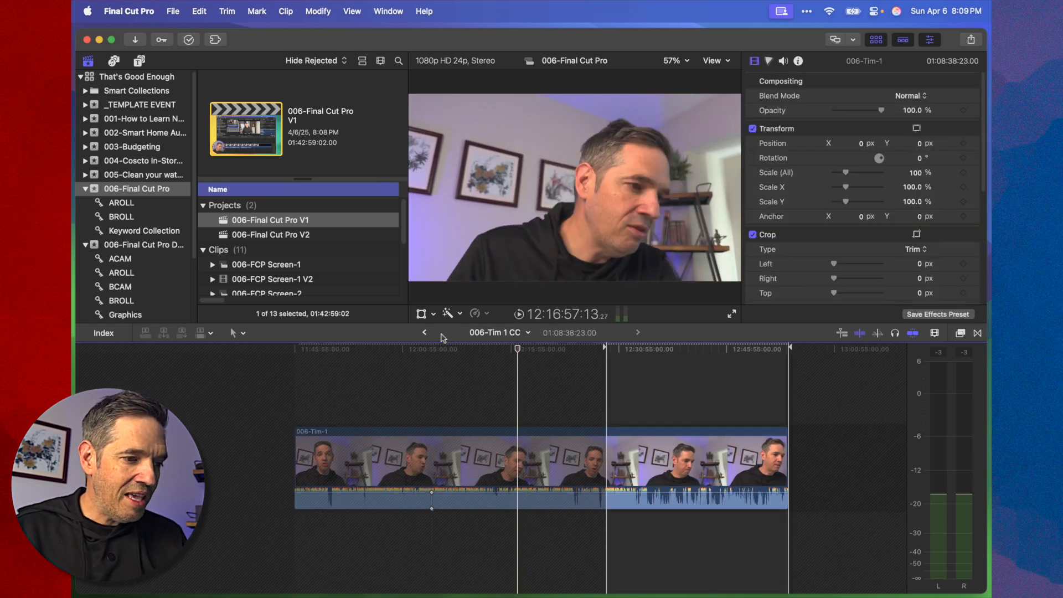
click(425, 332)
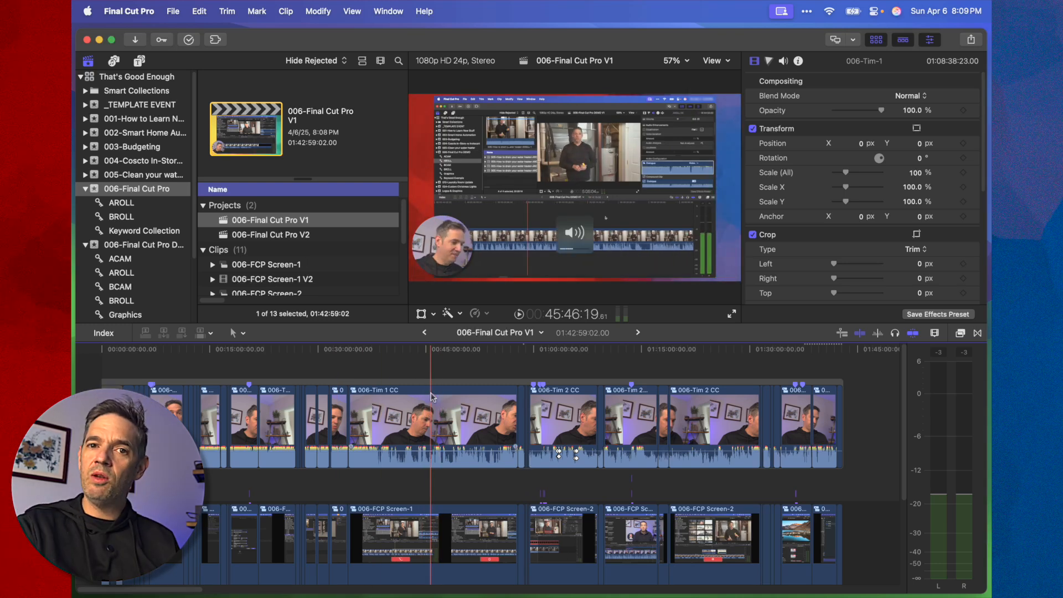
Select all the talking-head camera clips in the project timeline and toggle the timeline index open and closed
key(super+a)
click(104, 333)
click(108, 333)
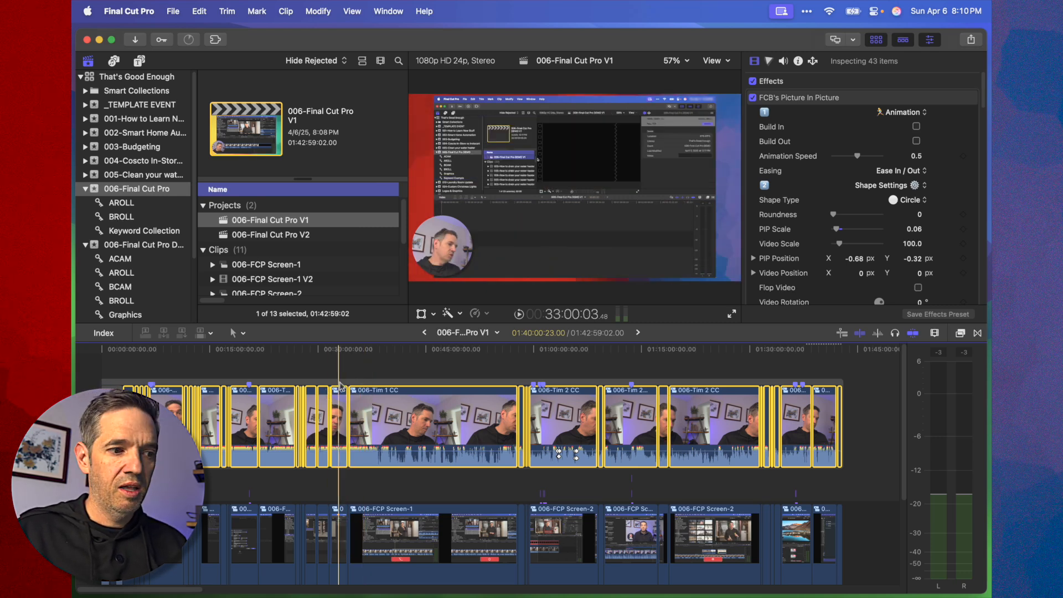
Open the long 006-Tim 1 CC compound clip, scale its source footage up to 616%, and return to the project
click(394, 404)
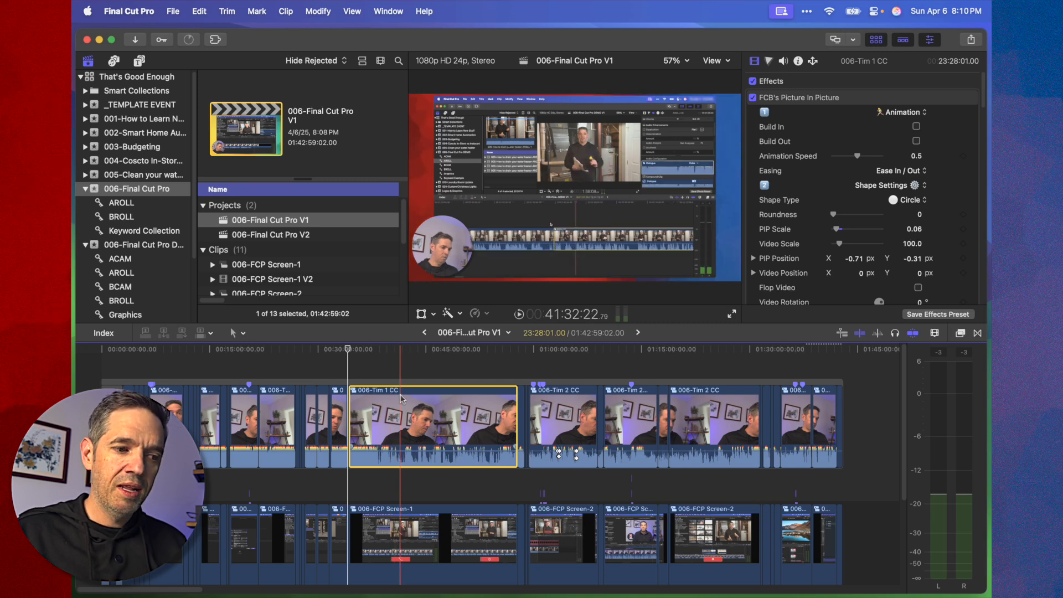
double_click(402, 399)
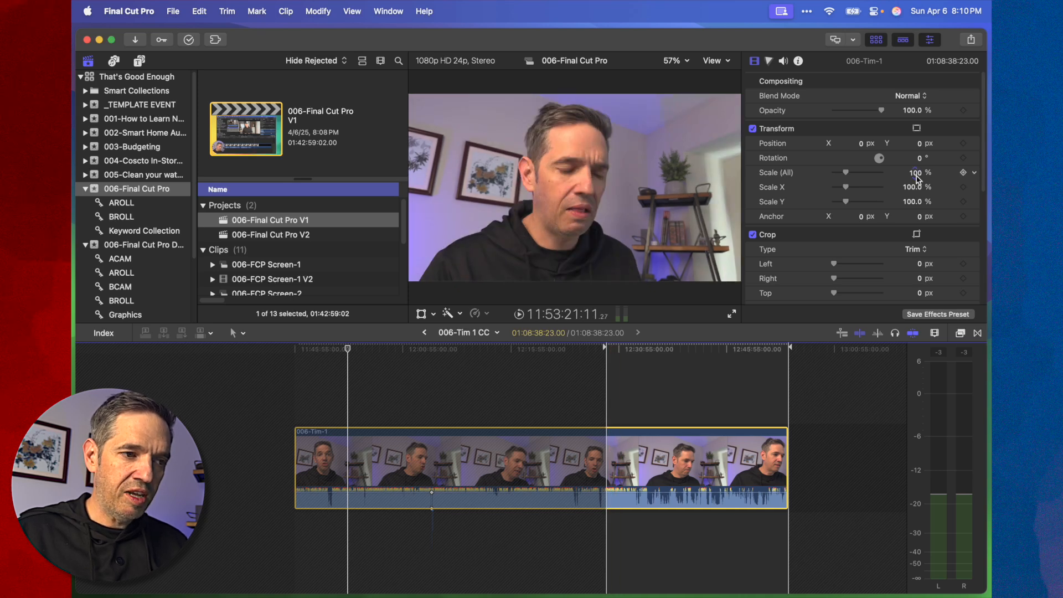
drag(915, 180, 915, 170)
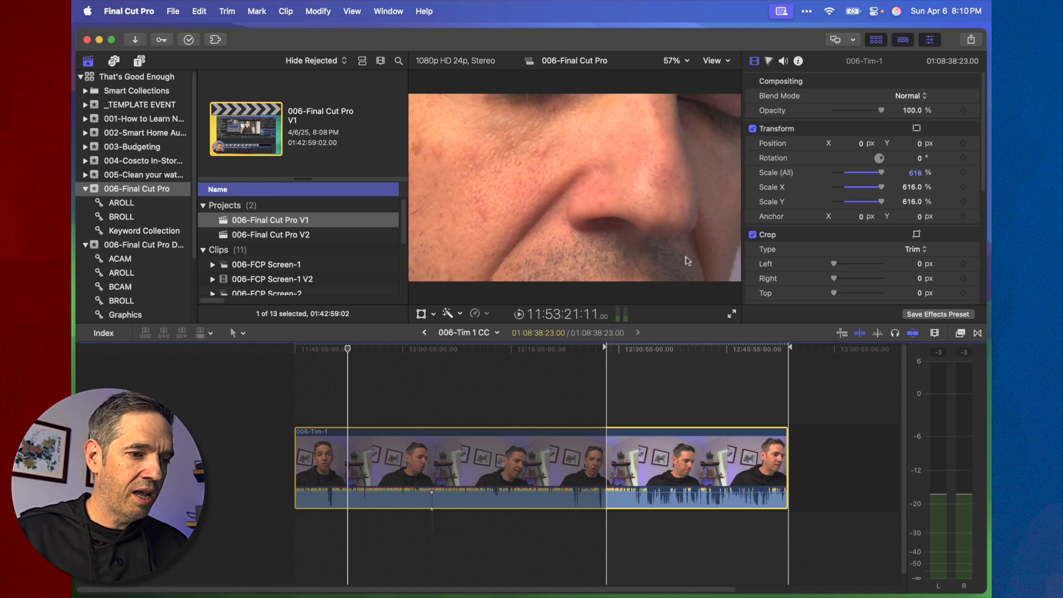
click(424, 332)
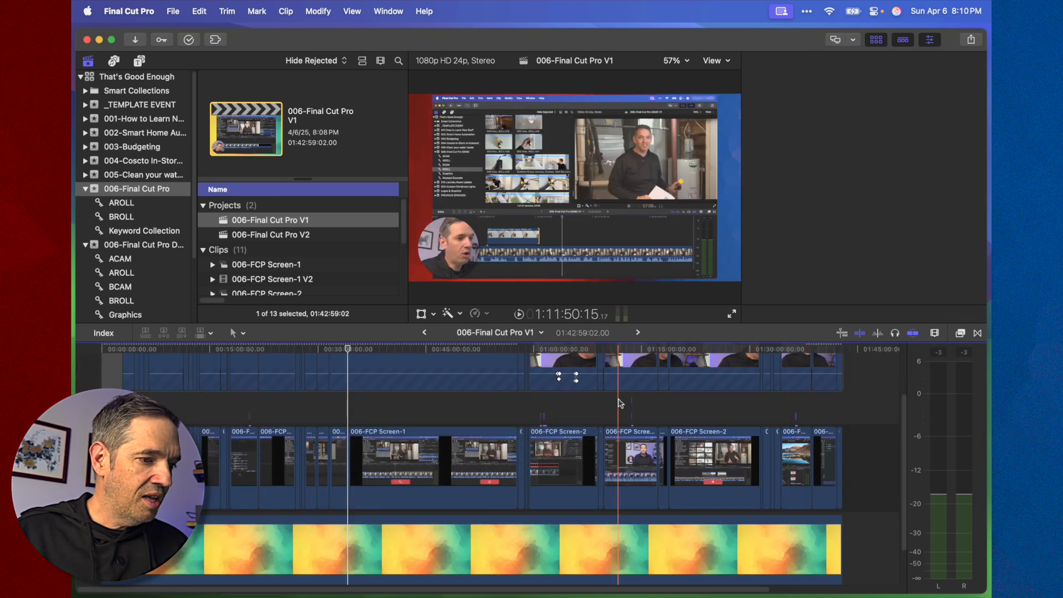
scroll(622, 446, up, 3)
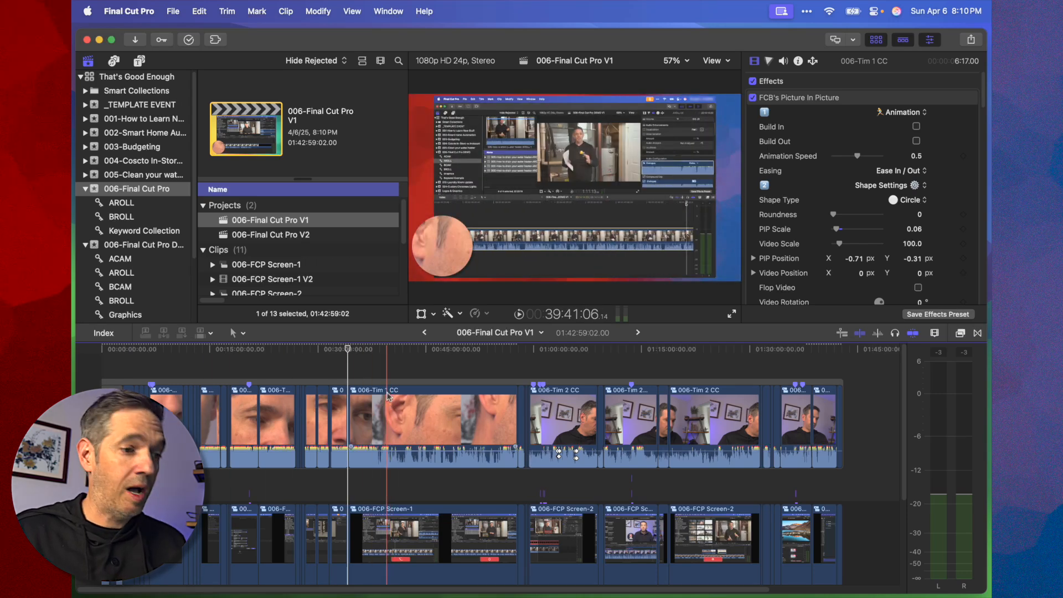
Open the first long 006-Tim 2 CC compound clip, set its source footage's scale to 22%, and return to the project
click(569, 400)
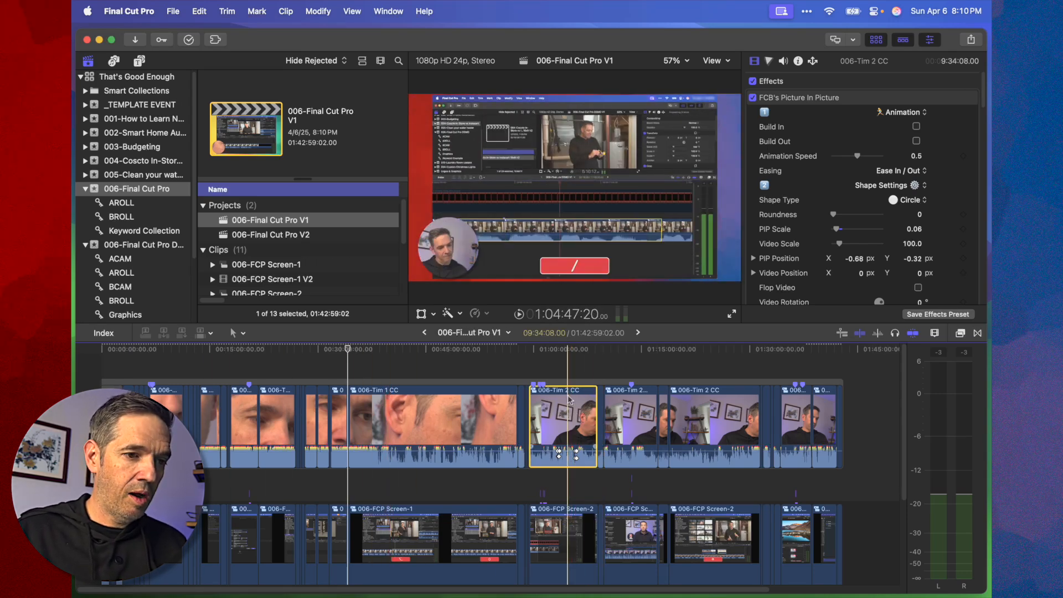
double_click(569, 399)
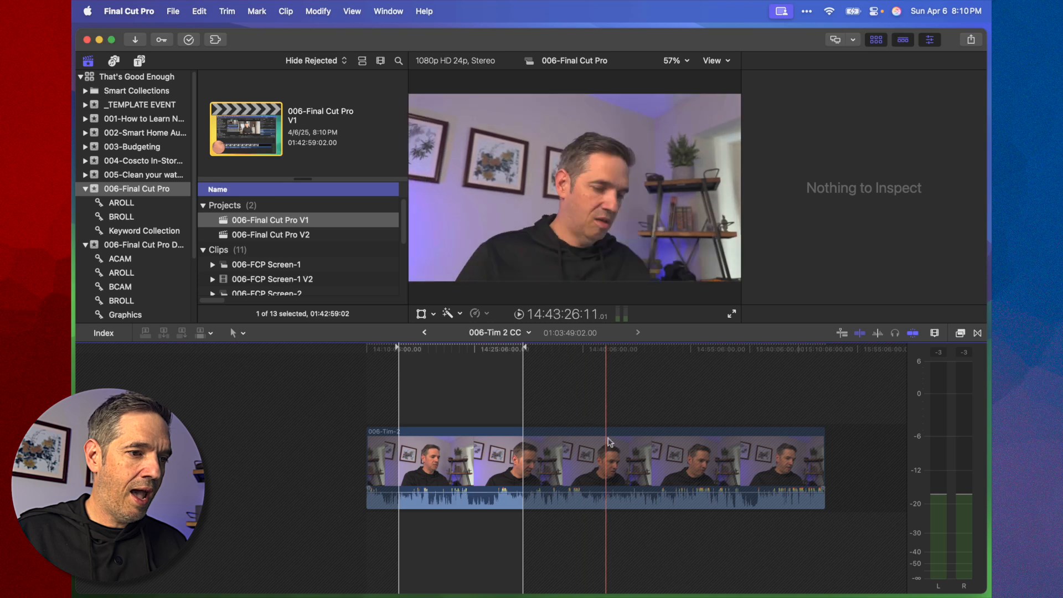
click(593, 437)
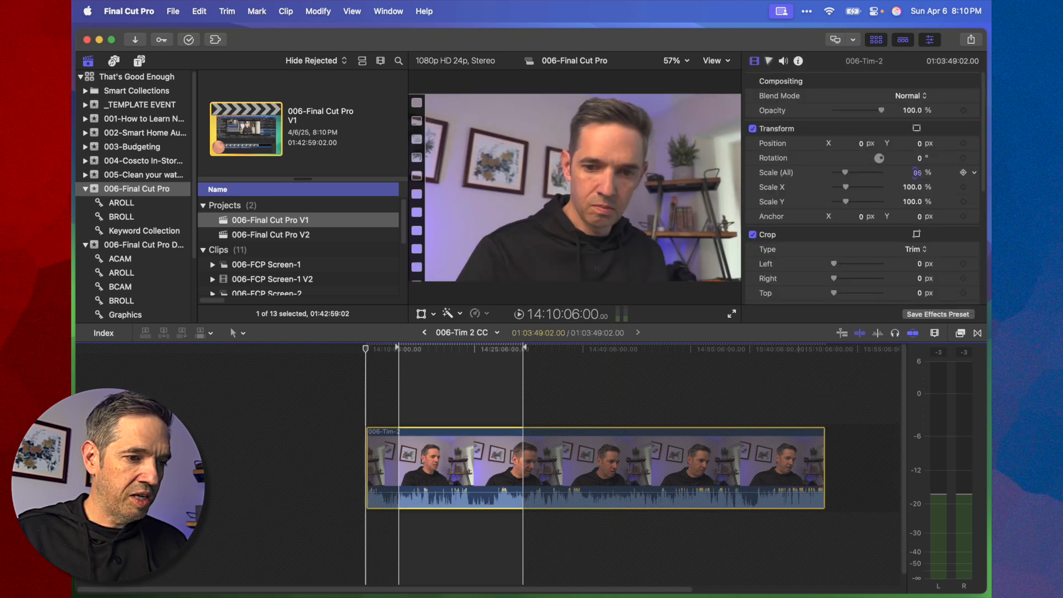
text(22)
key(Return)
click(424, 333)
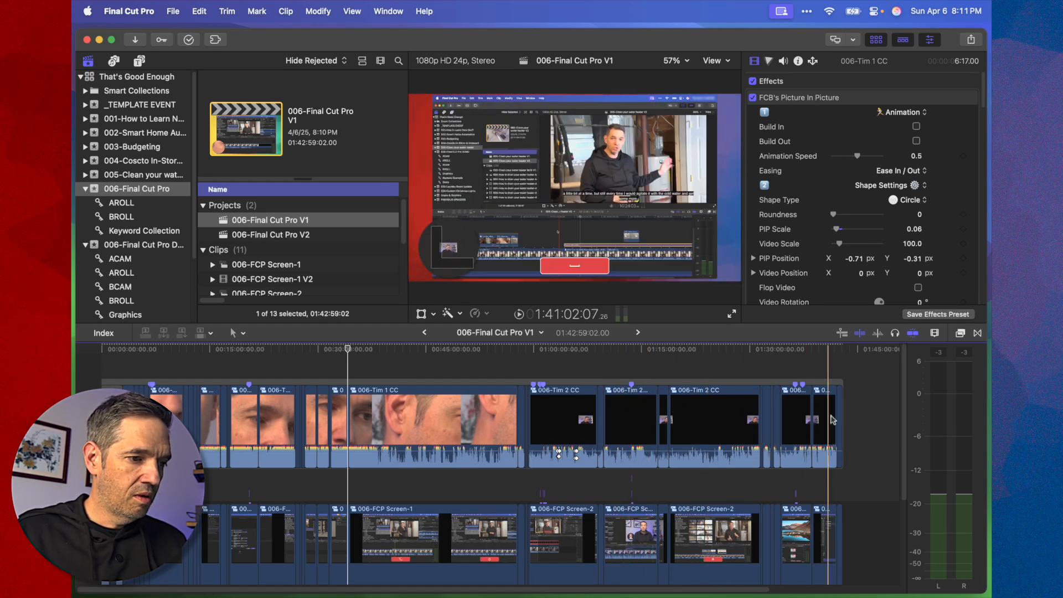
Undo the scale changes in both talking-head compound clips, and select the long 006-Tim 1 CC clip in the project
key(super+z)
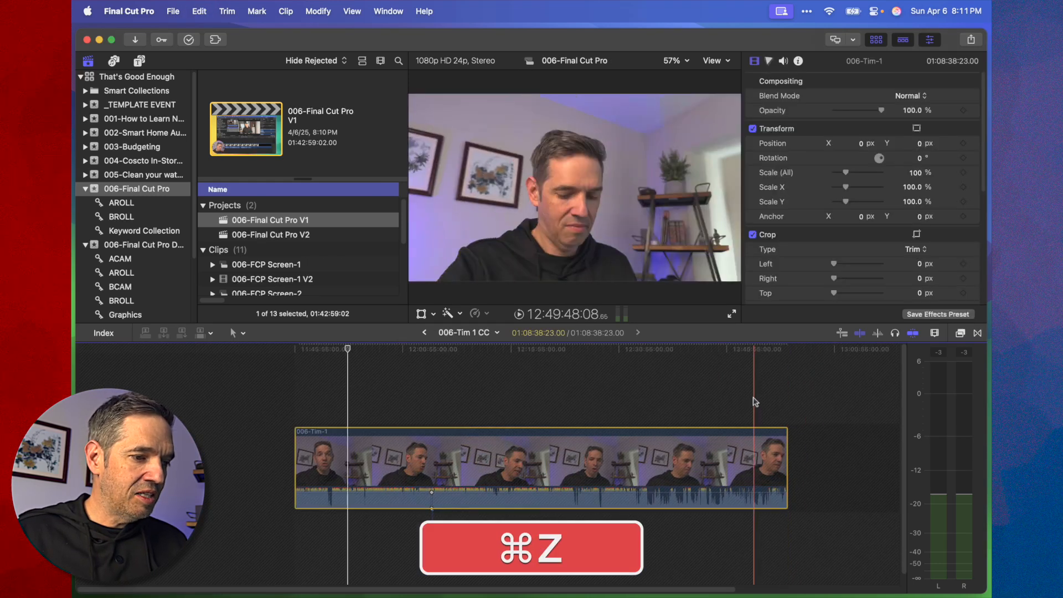
click(433, 394)
key(super+z)
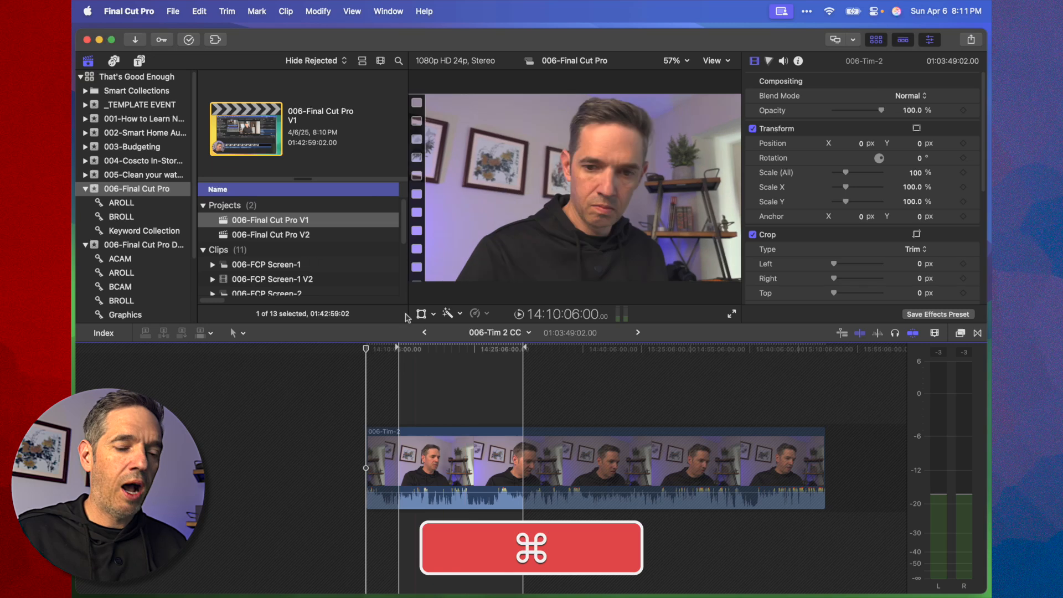
key(super+z)
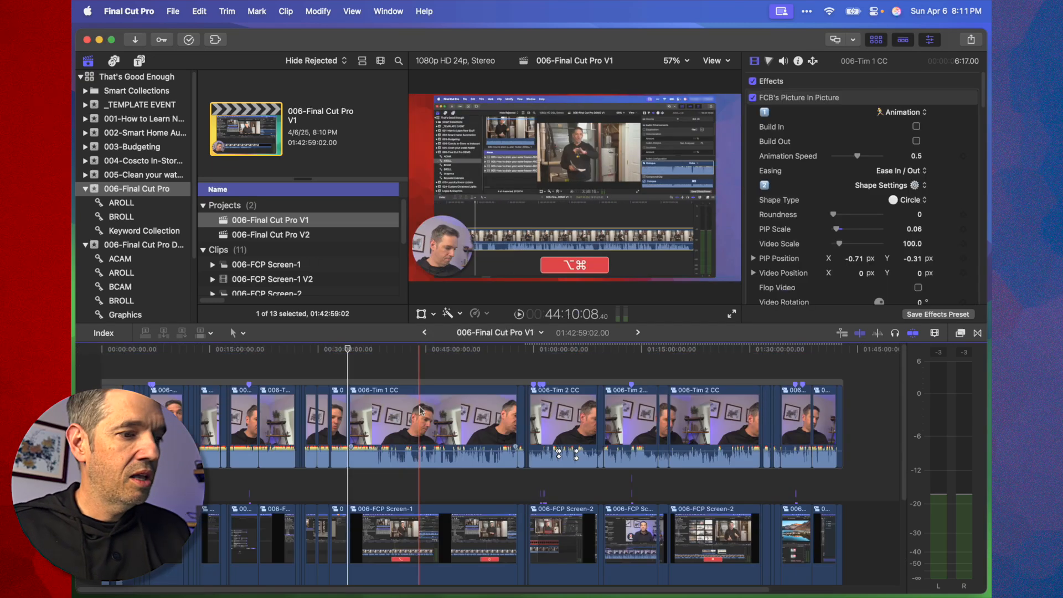
click(474, 408)
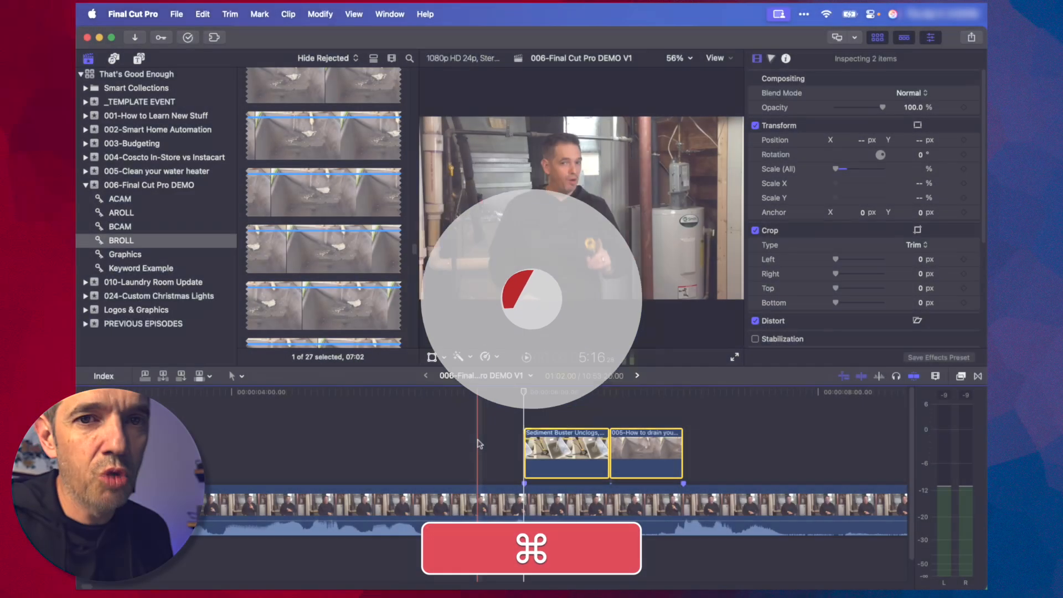
Group the two connected B-roll clips in the demo project into a storyline, and undo the grouping
key(super+g)
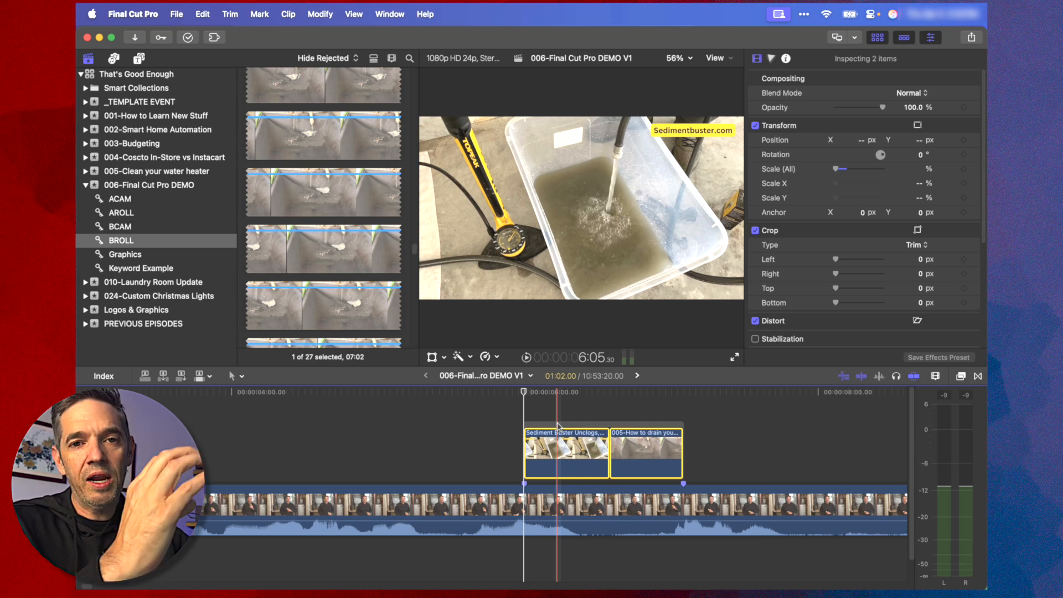
key(super+z)
key(super+z)
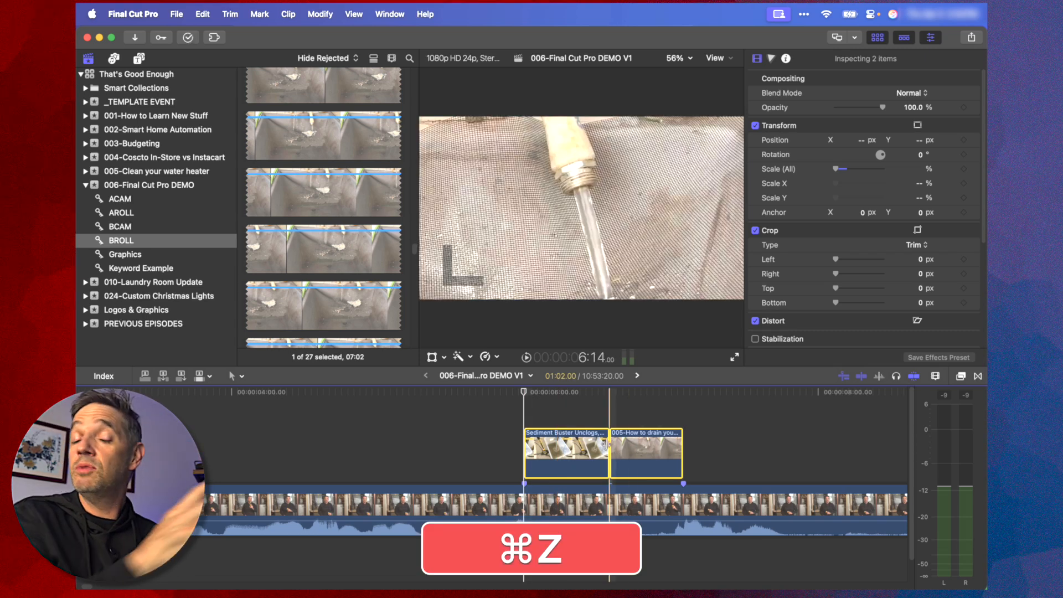
Shorten the end of the connected Sediment Buster clip to about the 6:11 mark, and undo the trim
drag(603, 449, 591, 448)
click(592, 404)
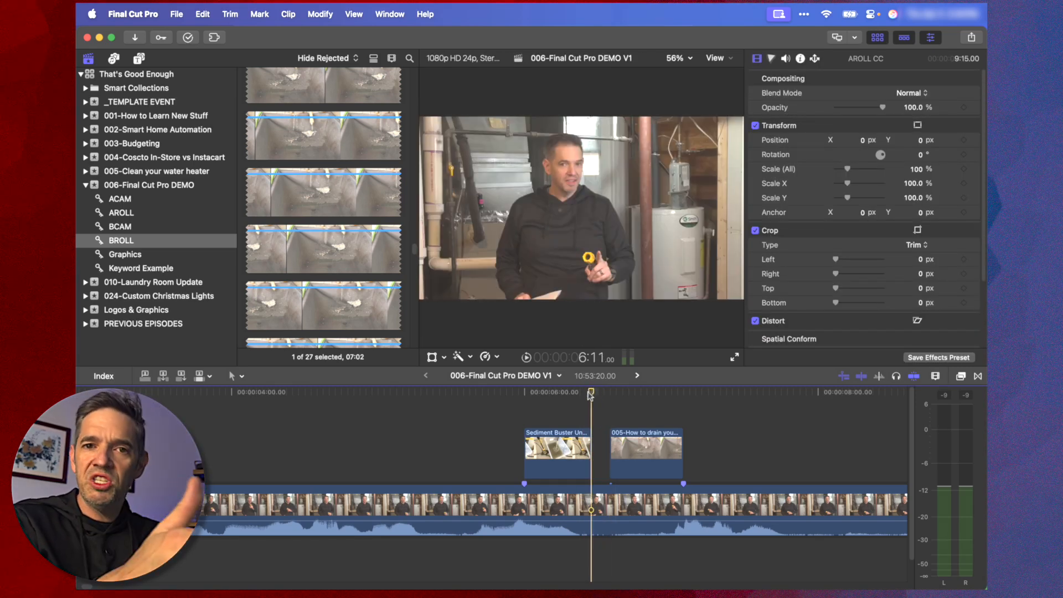
key(super+z)
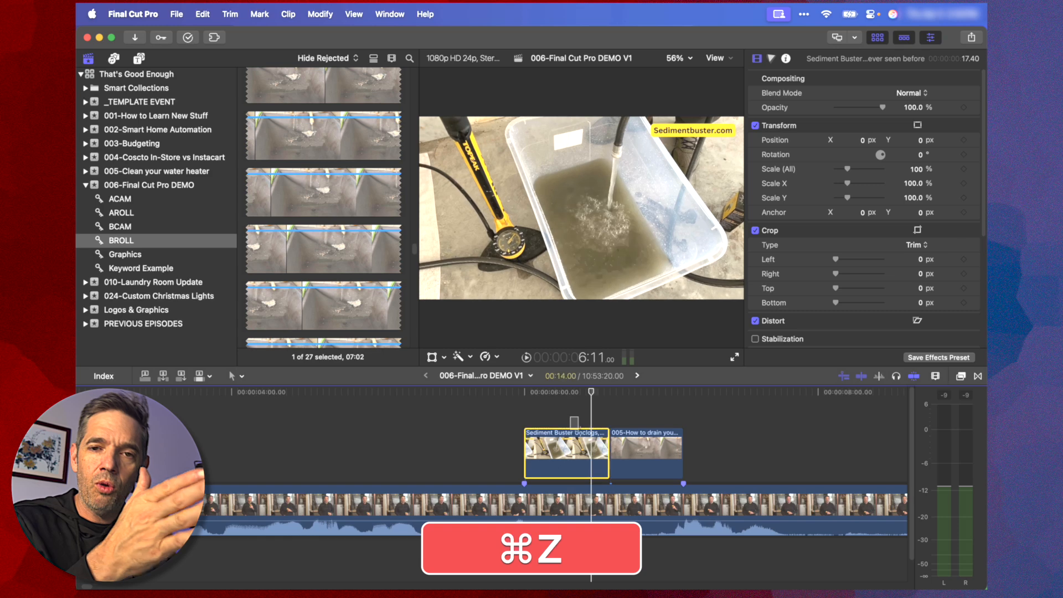
Select both connected B-roll clips above the main footage and group them into a storyline
drag(573, 420, 687, 465)
key(super+g)
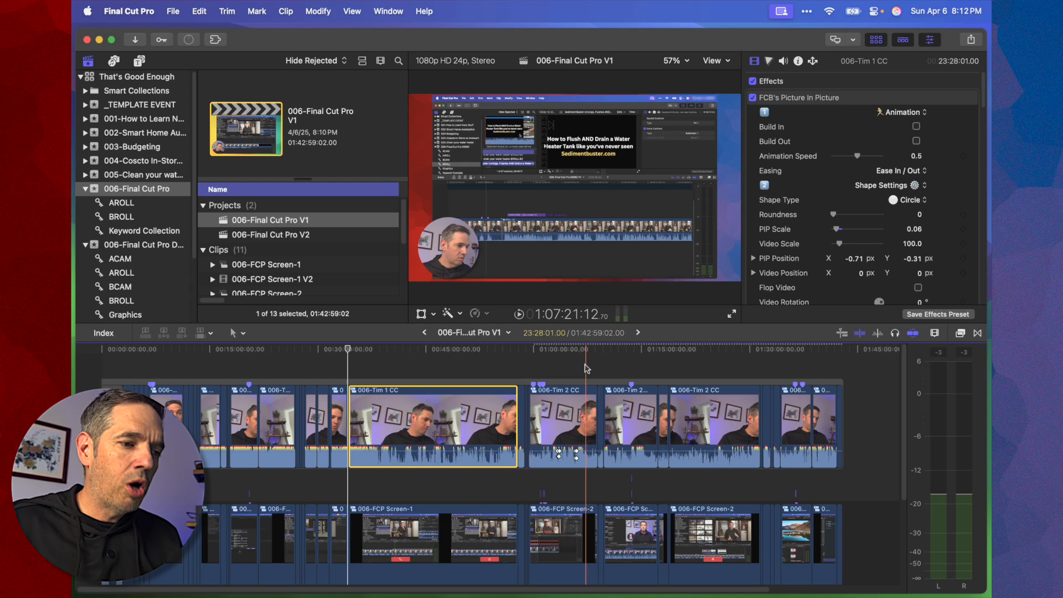
Change the marker at 01:00:04:10 on the 006-Tim 2 CC clip to a to-do marker and on to a chapter marker
key(super+equal)
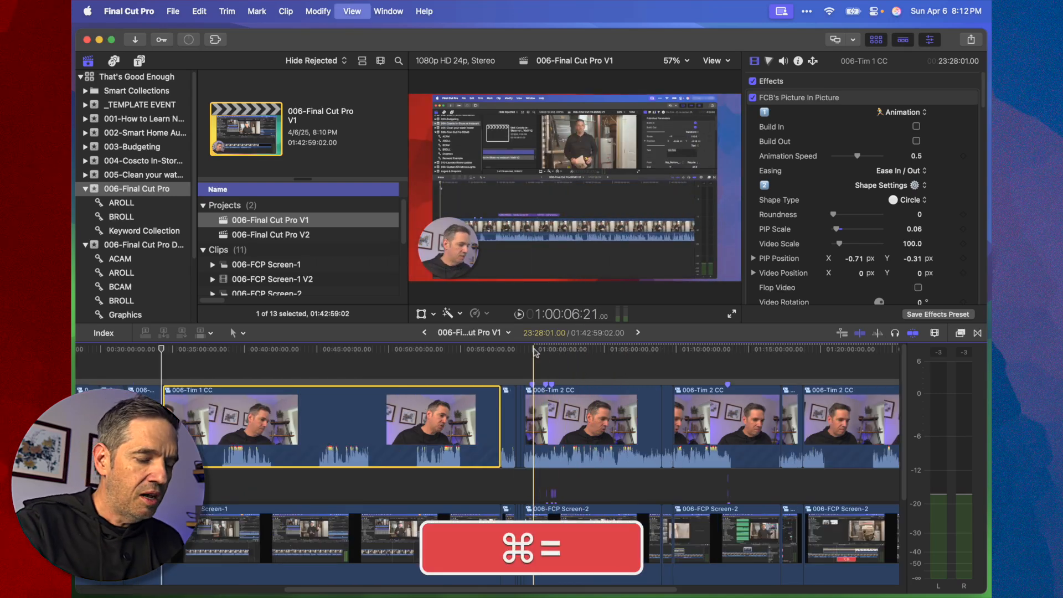
double_click(532, 386)
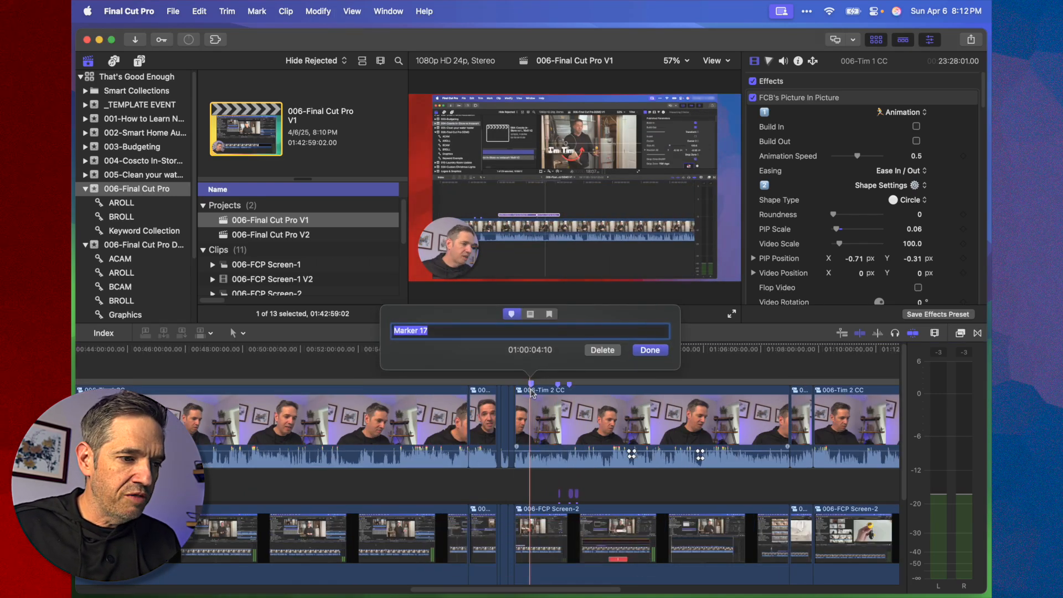
click(531, 315)
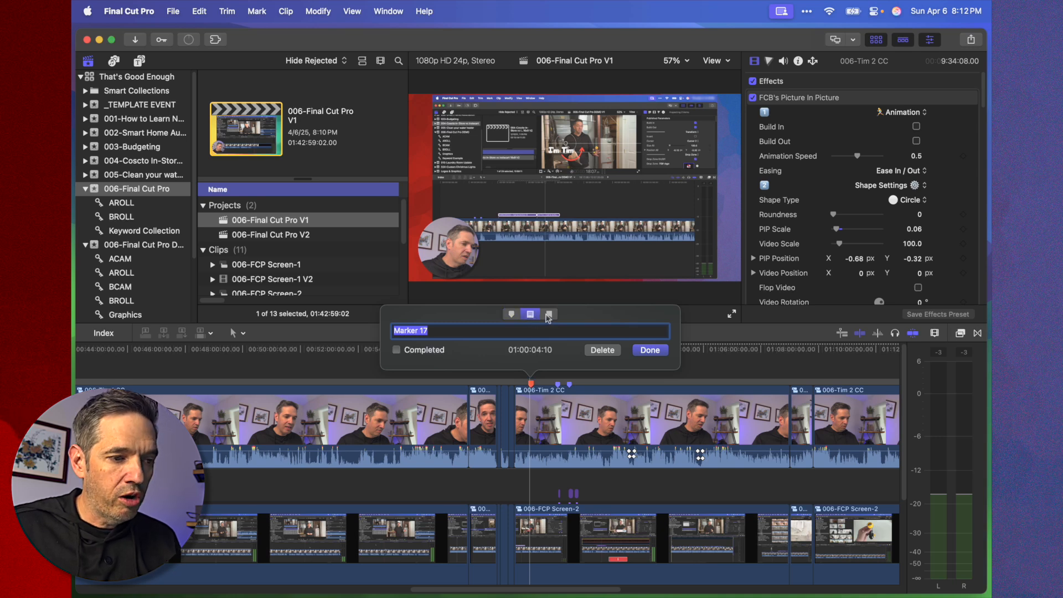
click(549, 314)
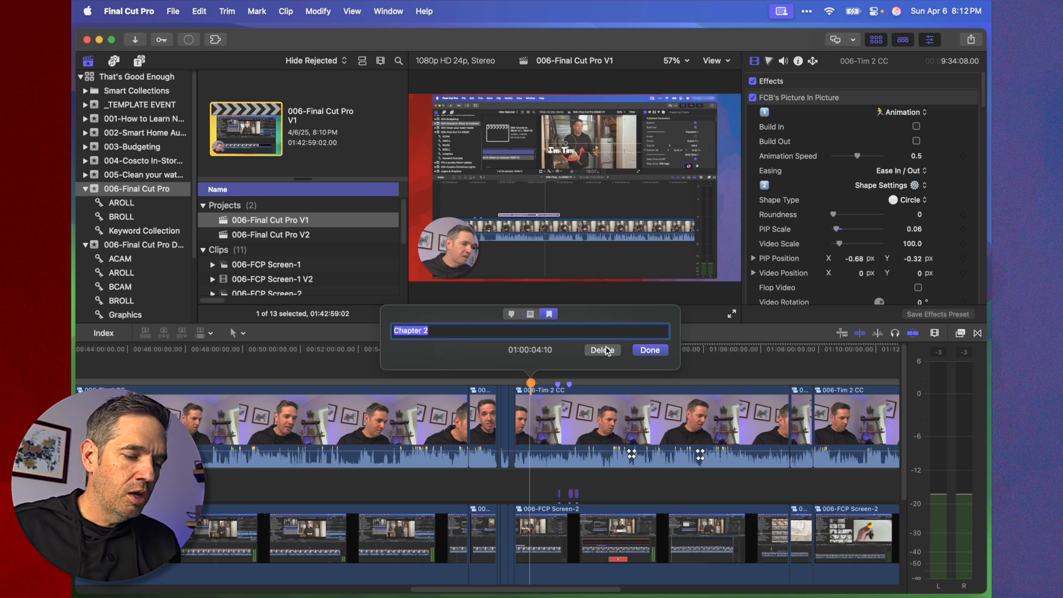
click(738, 364)
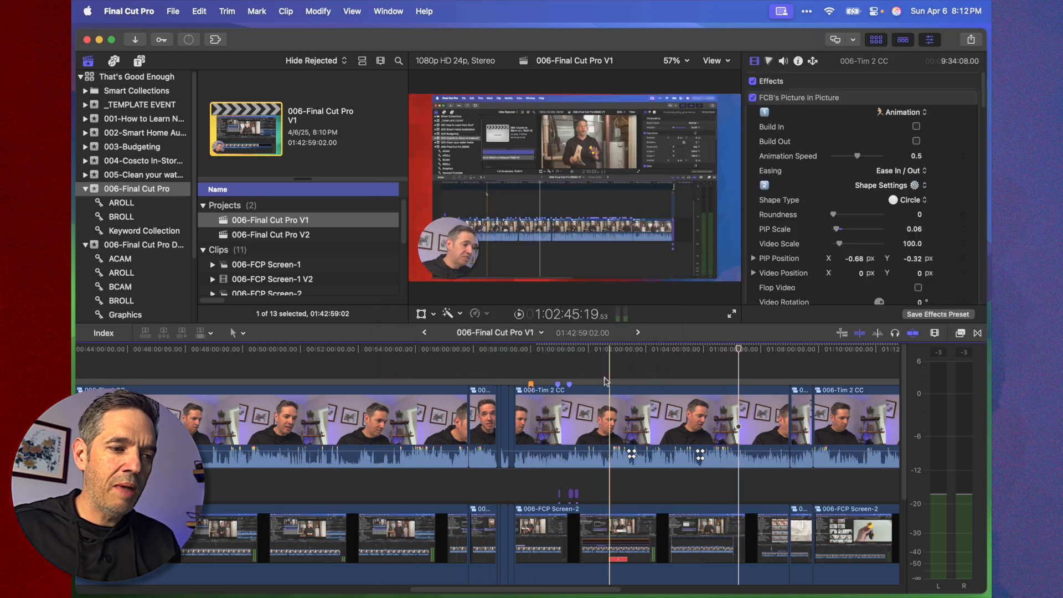
Delete the chapter marker near the start of the 006-Tim 2 CC clip
right_click(532, 385)
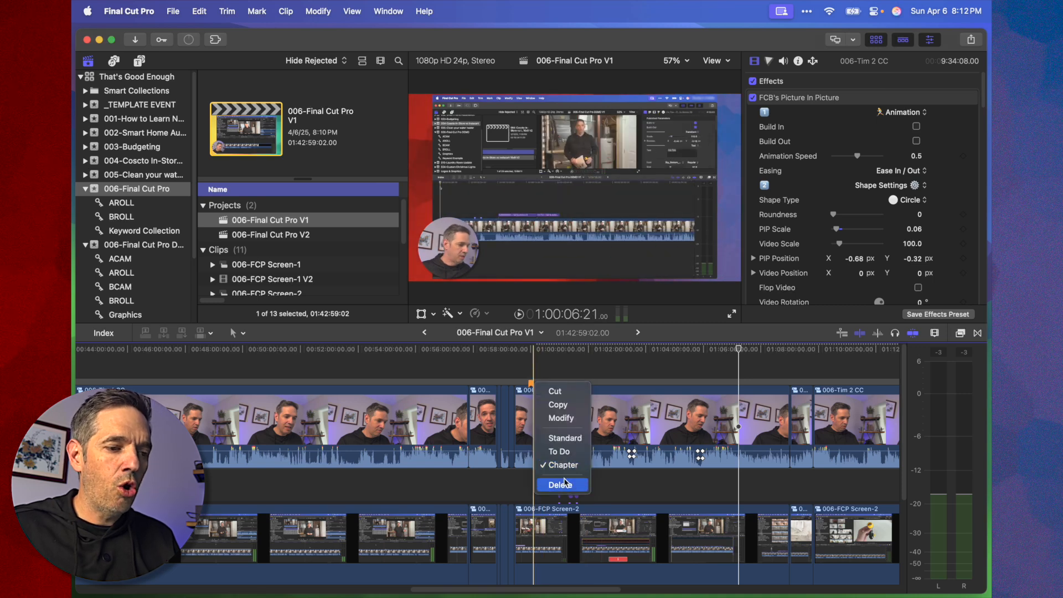
key(Escape)
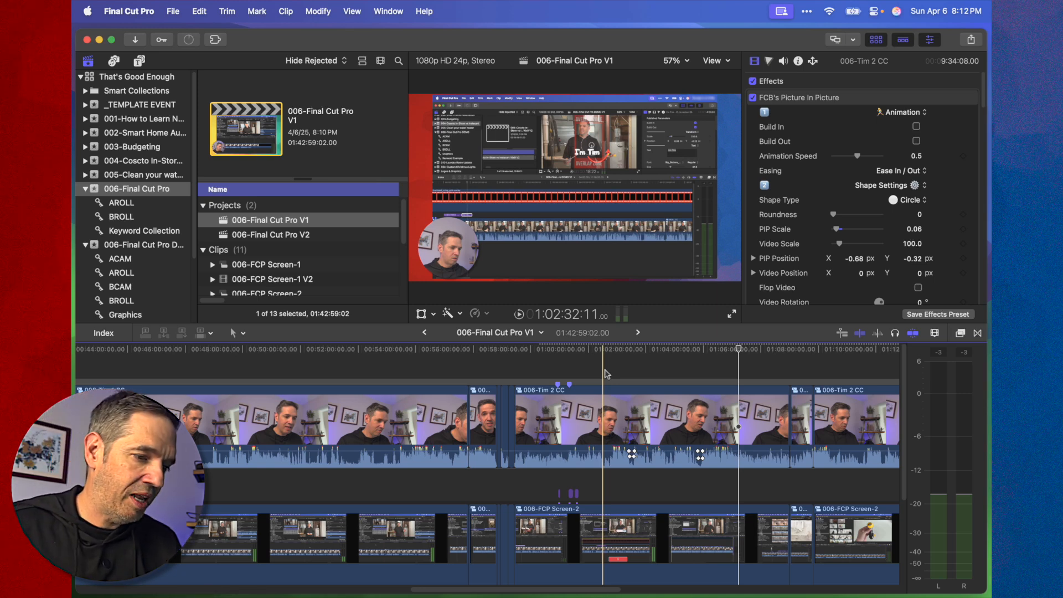
Make the marker at 01:14:01:23 a to-do marker named "Fix this terrible part"
key(shift+z)
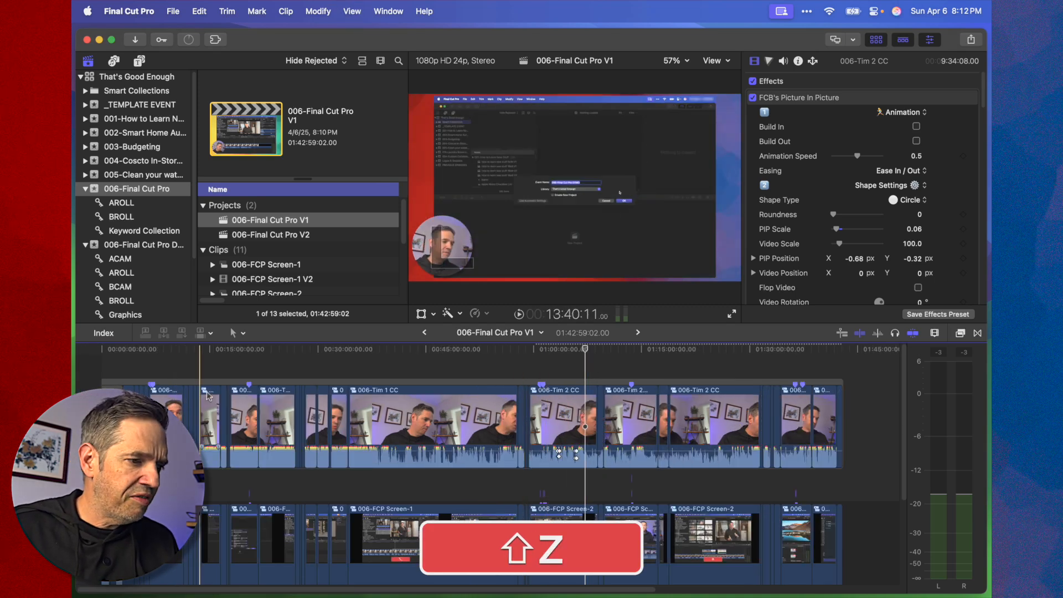
double_click(633, 384)
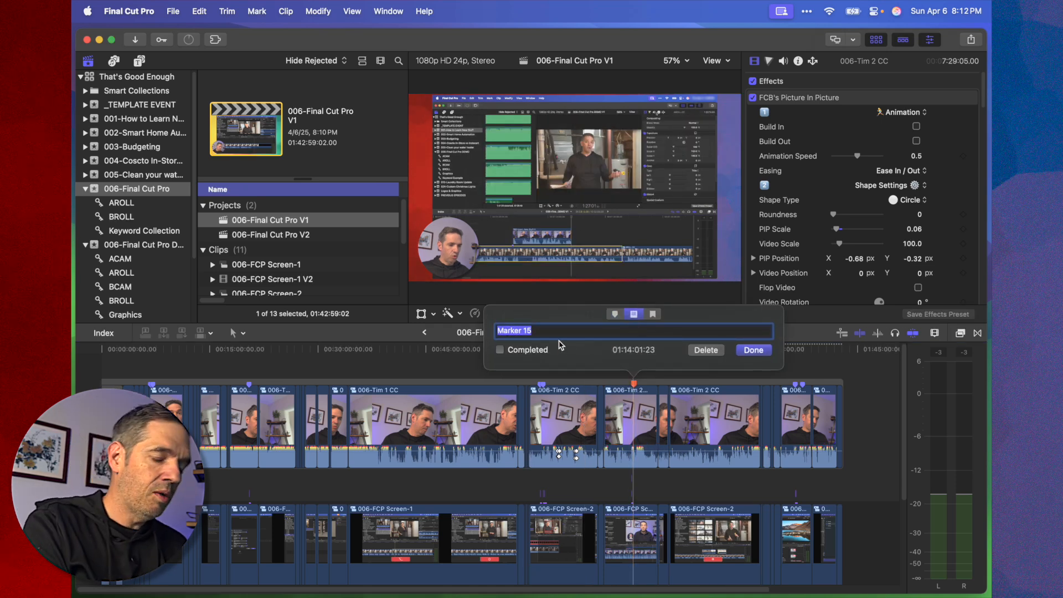
text(Fix )
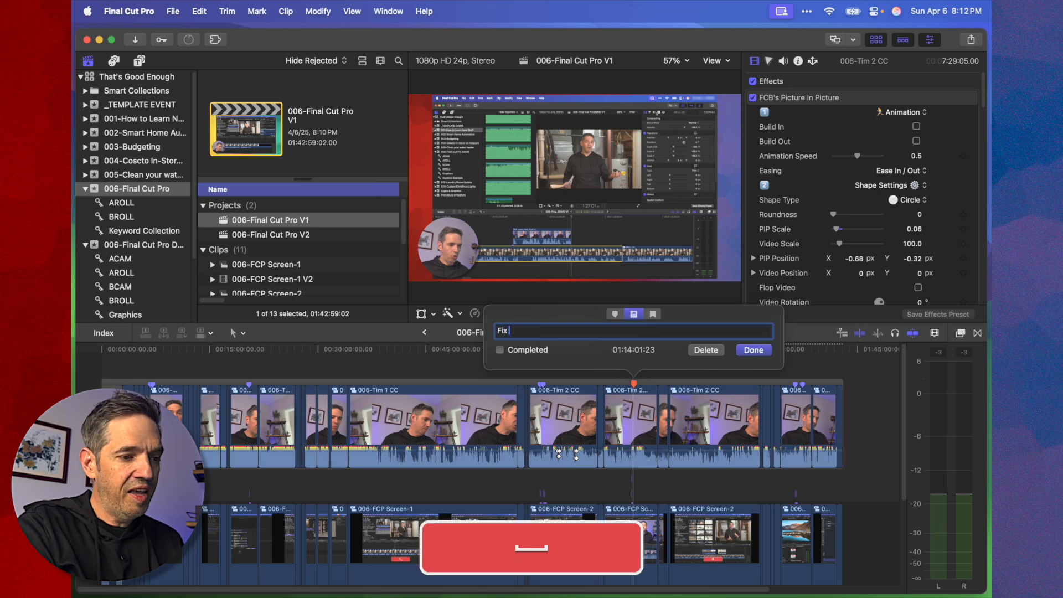
text(this terrible part)
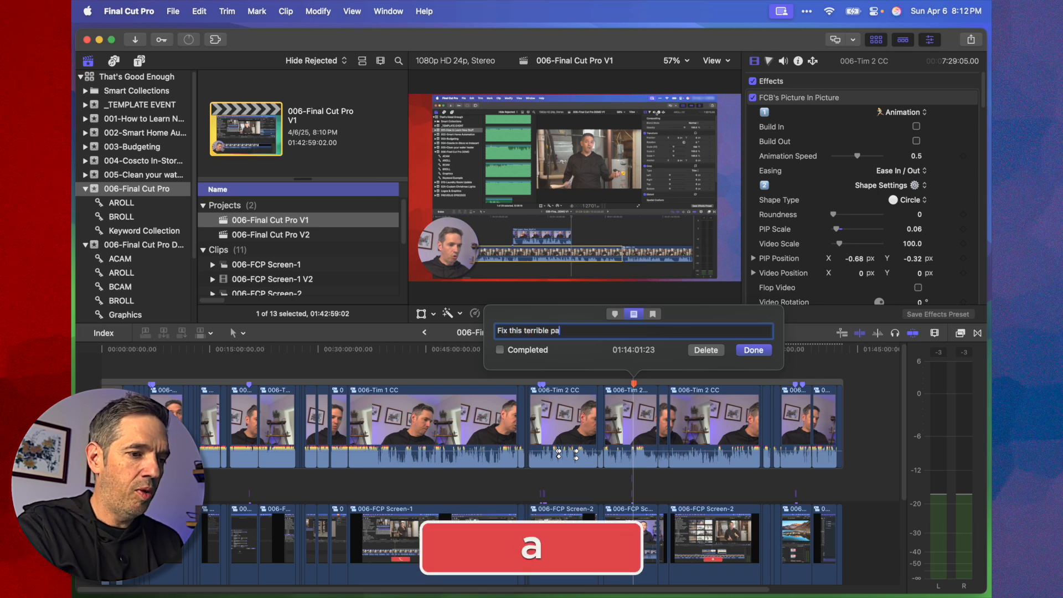
click(753, 350)
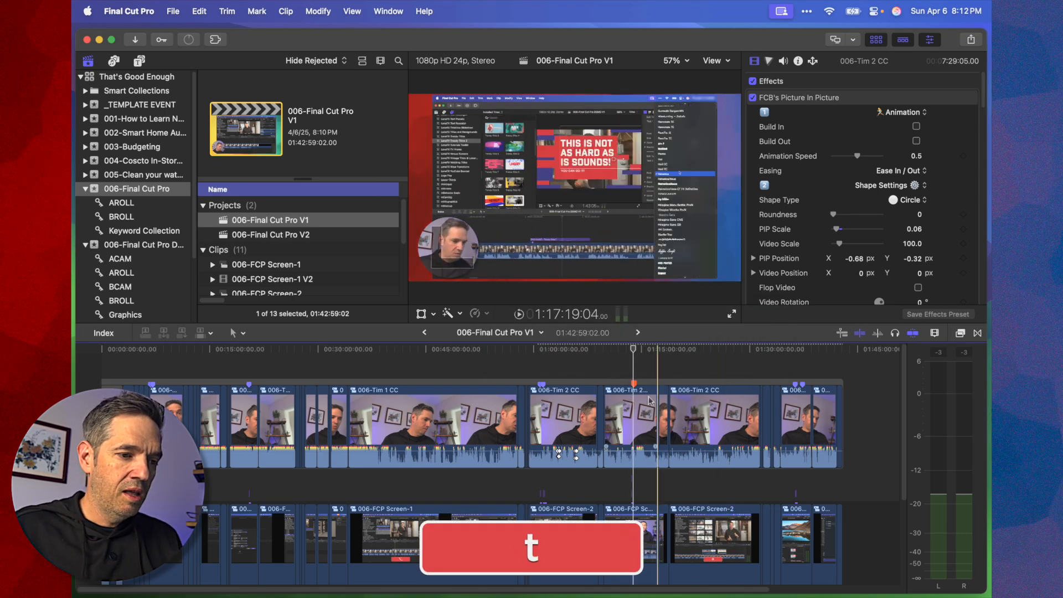
Mark the "Fix this terrible part" to-do marker as completed
double_click(635, 383)
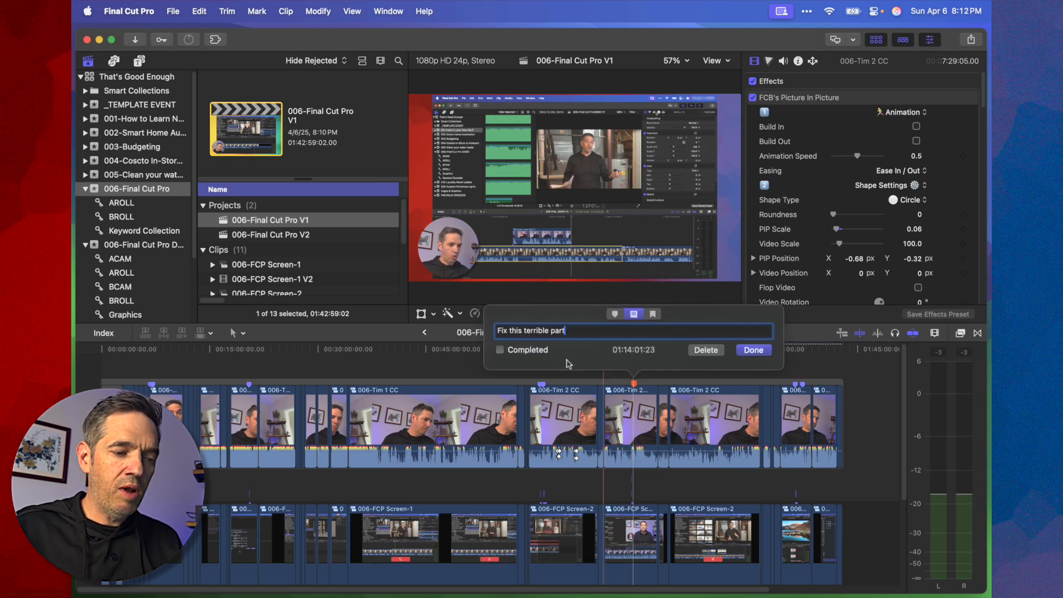
click(536, 355)
click(753, 349)
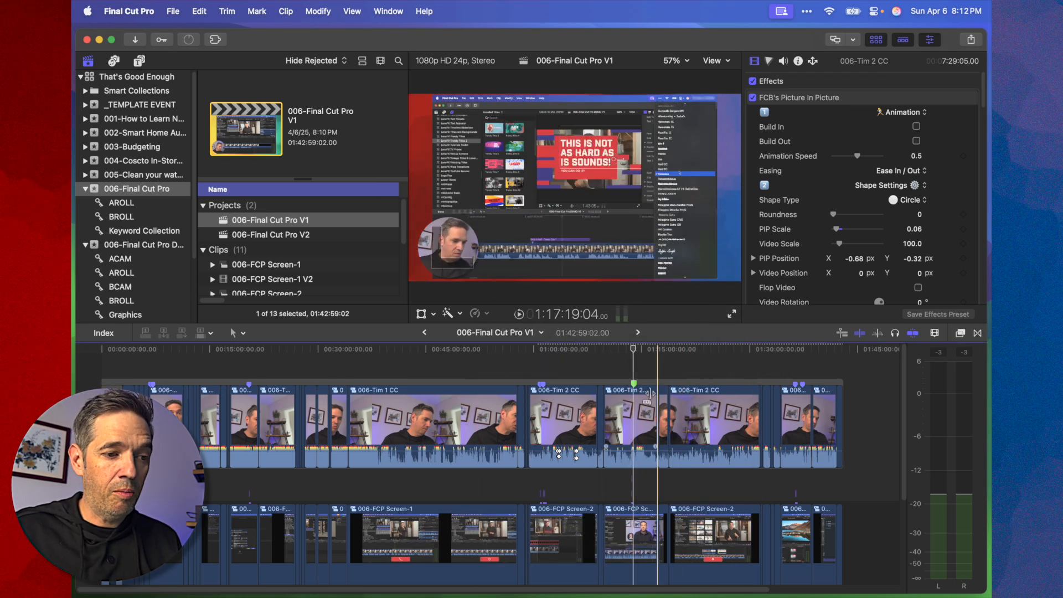
Open the last long 006-Tim 2 CC compound clip and enable the Loudness enhancement on the 006-Tim-2 clip inside it
key(super+4)
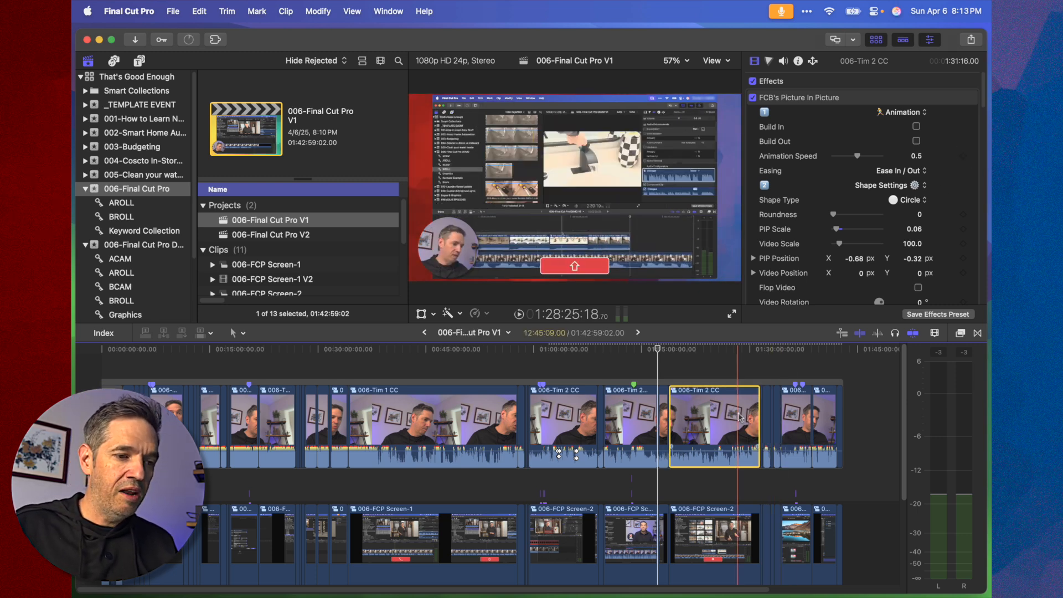
double_click(675, 455)
click(676, 455)
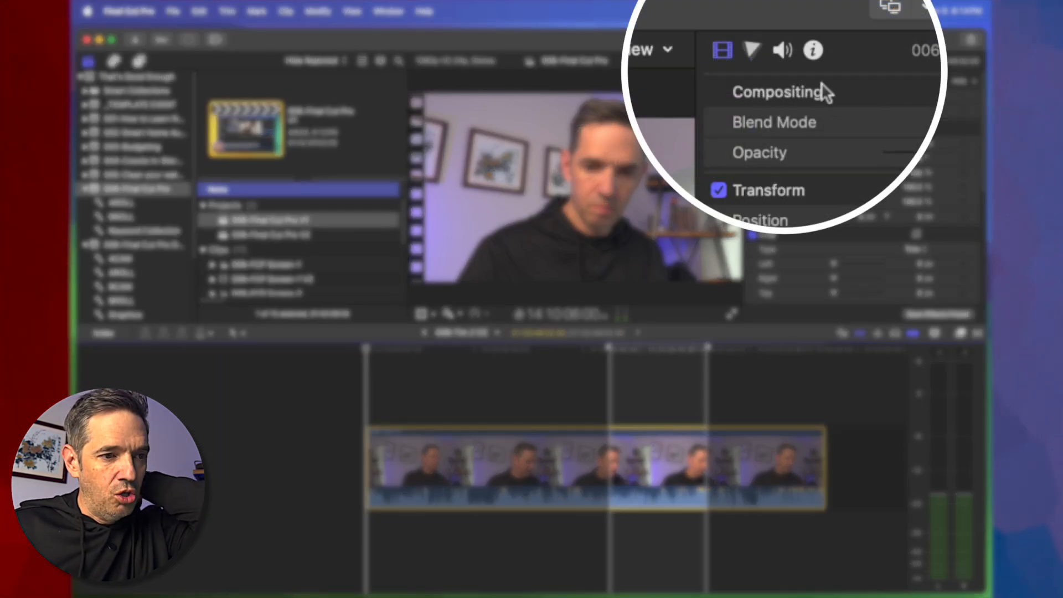
click(783, 61)
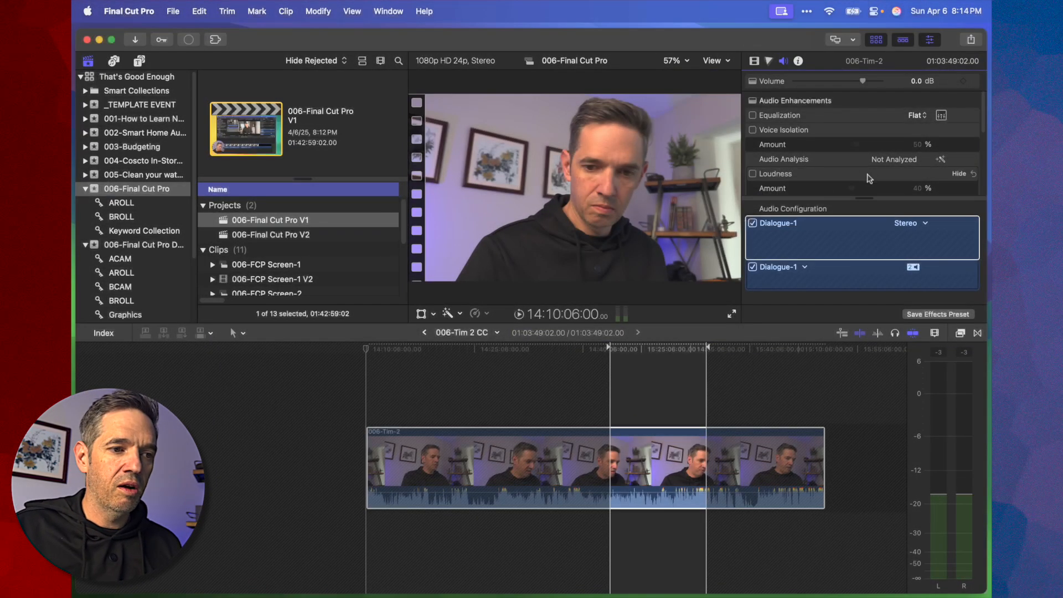
click(762, 174)
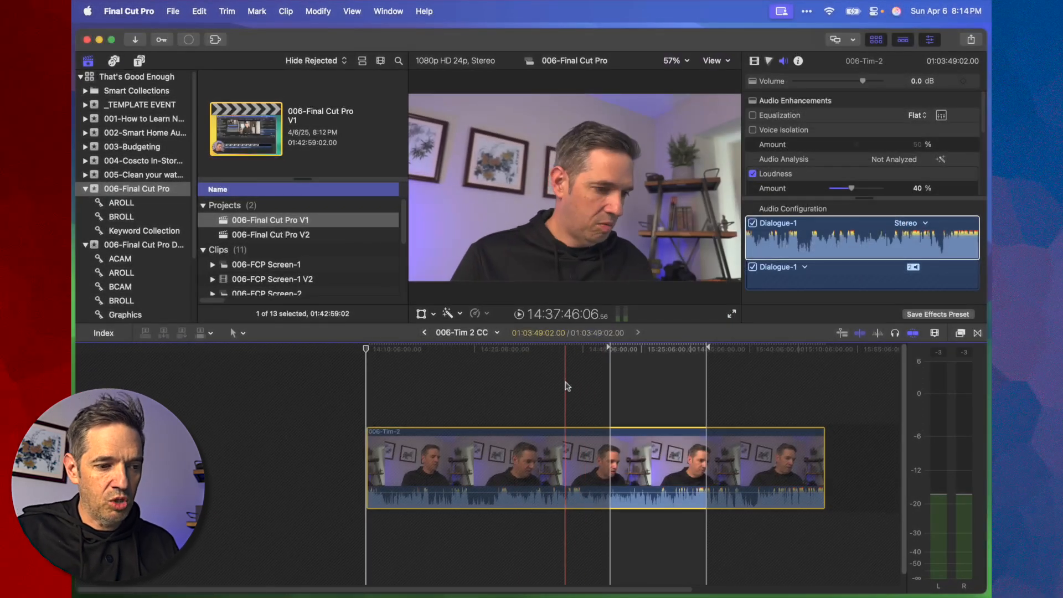
Play back parts of the 006-Tim-2 clip to check its audio, and return to the 006-Final Cut Pro V1 project timeline
key(space)
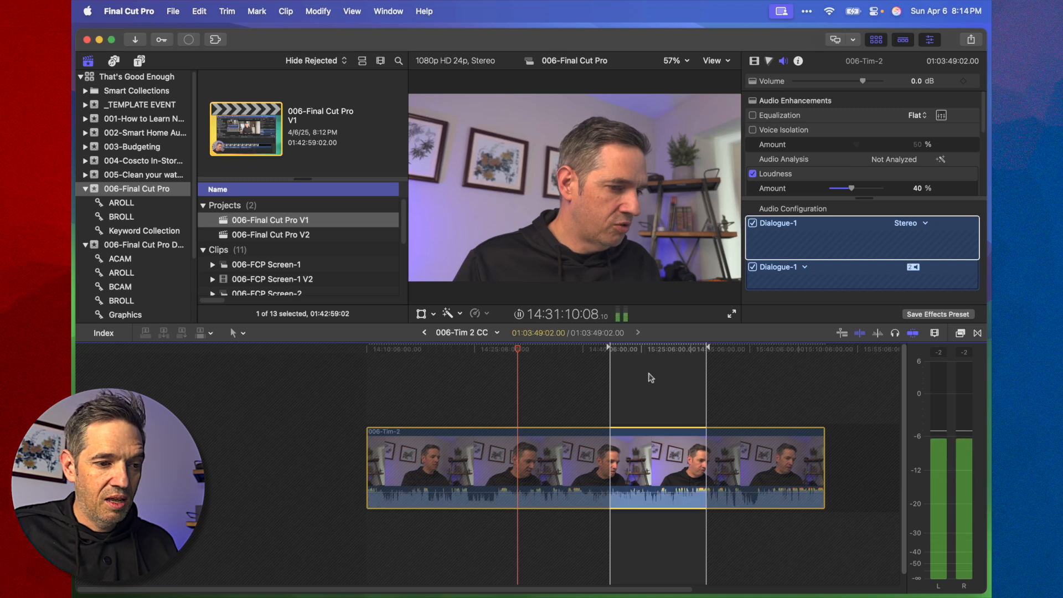
click(649, 375)
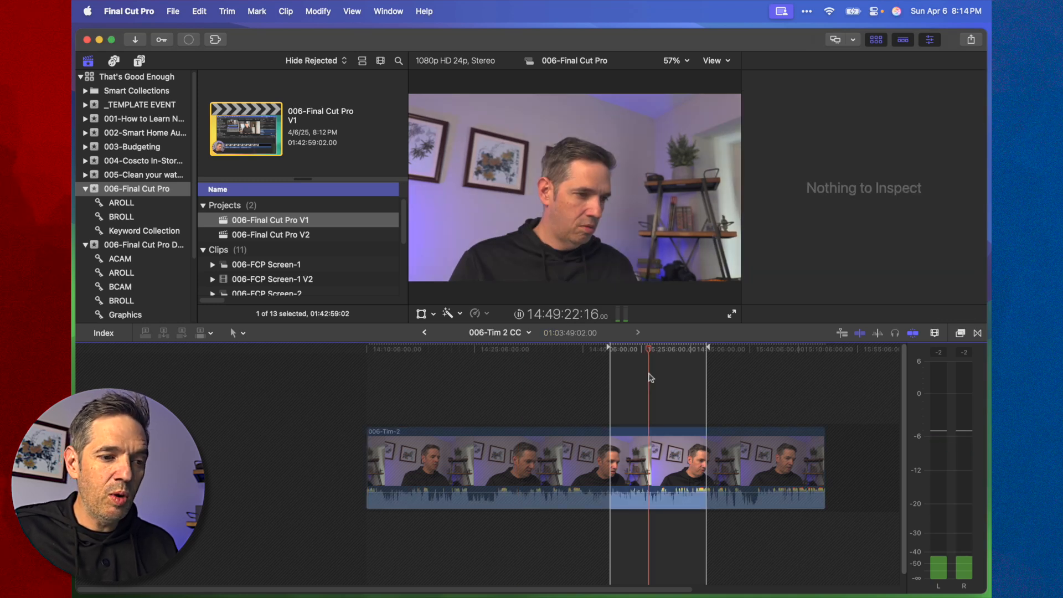
key(space)
click(425, 333)
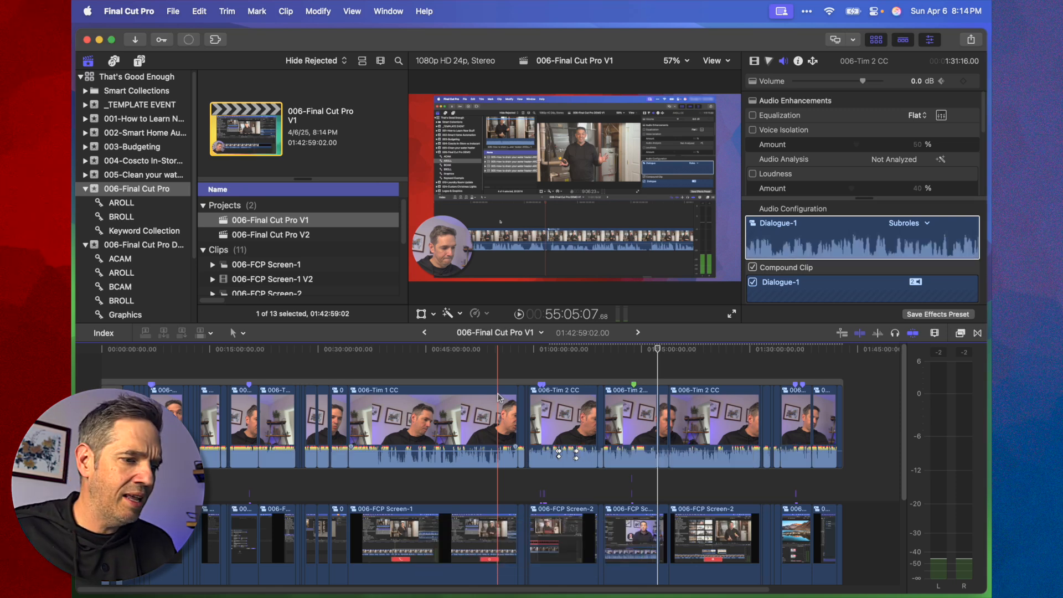
Undo the Loudness enhancement made inside the 006-Tim 2 CC compound clip
key(super+z)
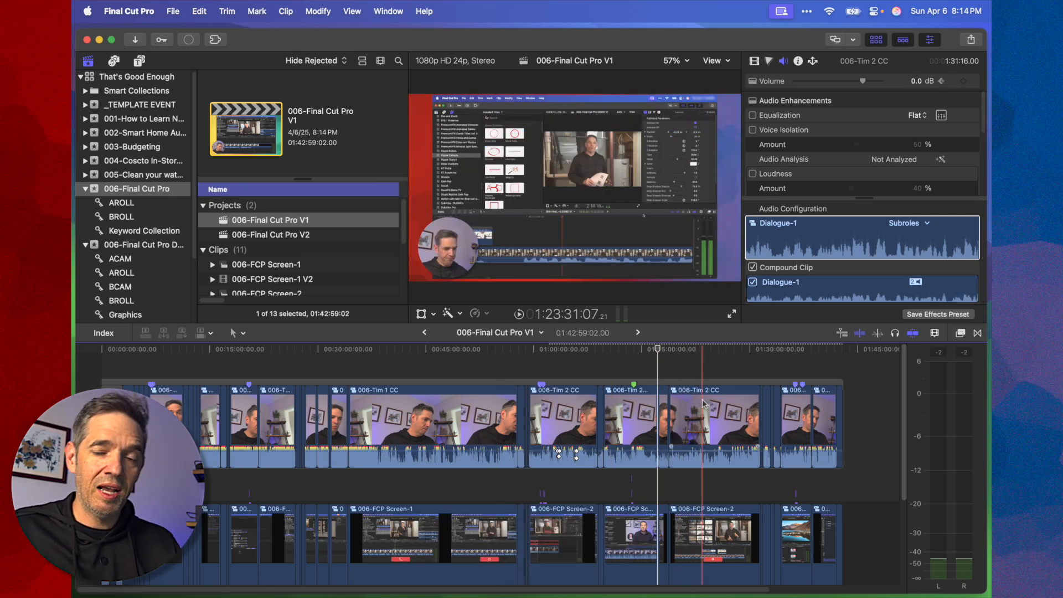
Enable the Loudness enhancement on the 006-Tim 1 CC compound clip in the project timeline and set its volume to 2 dB
click(447, 421)
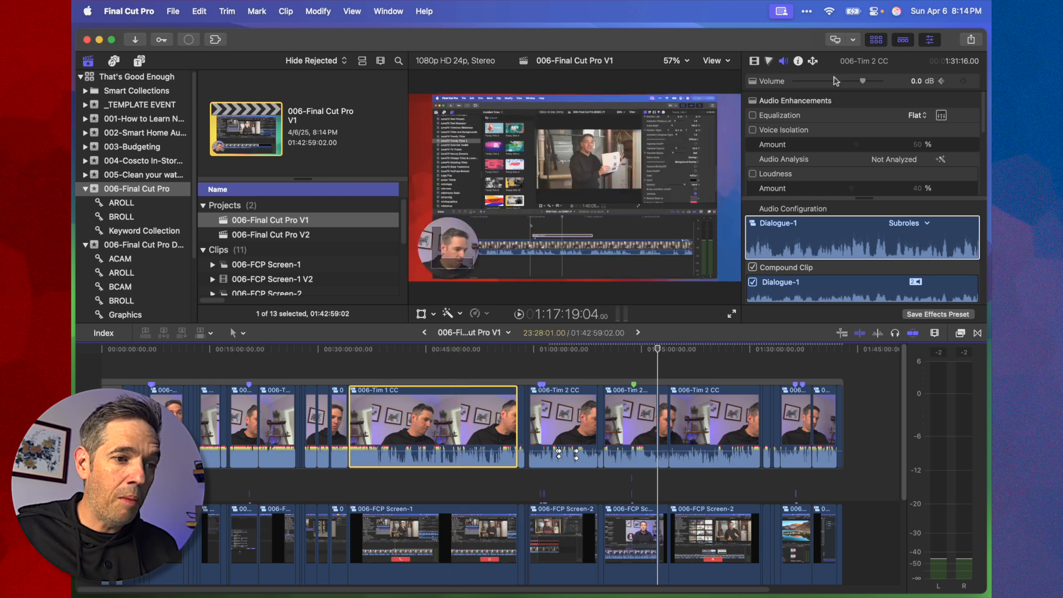
click(752, 174)
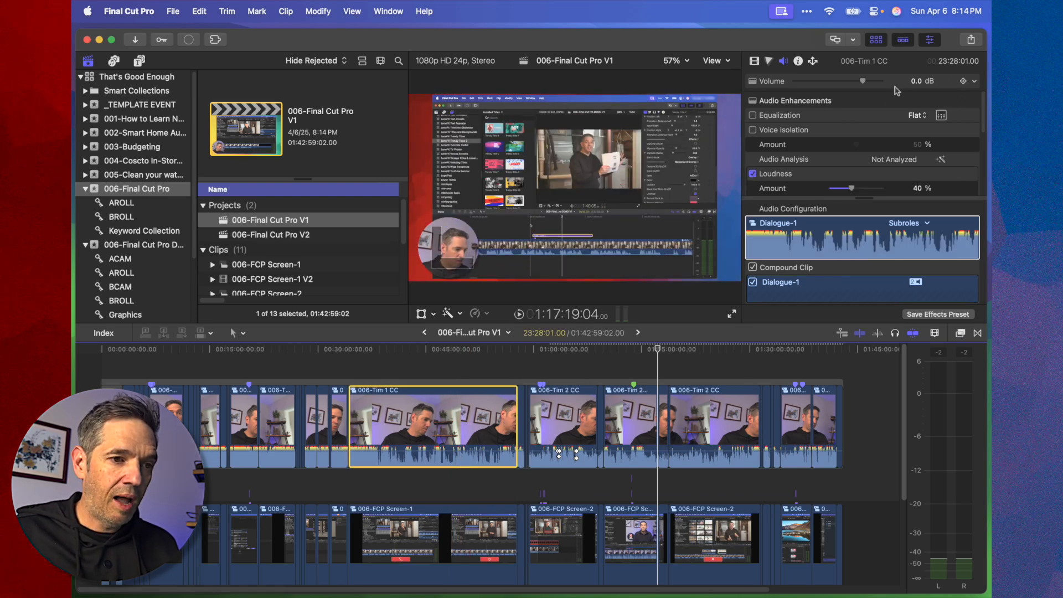
click(914, 81)
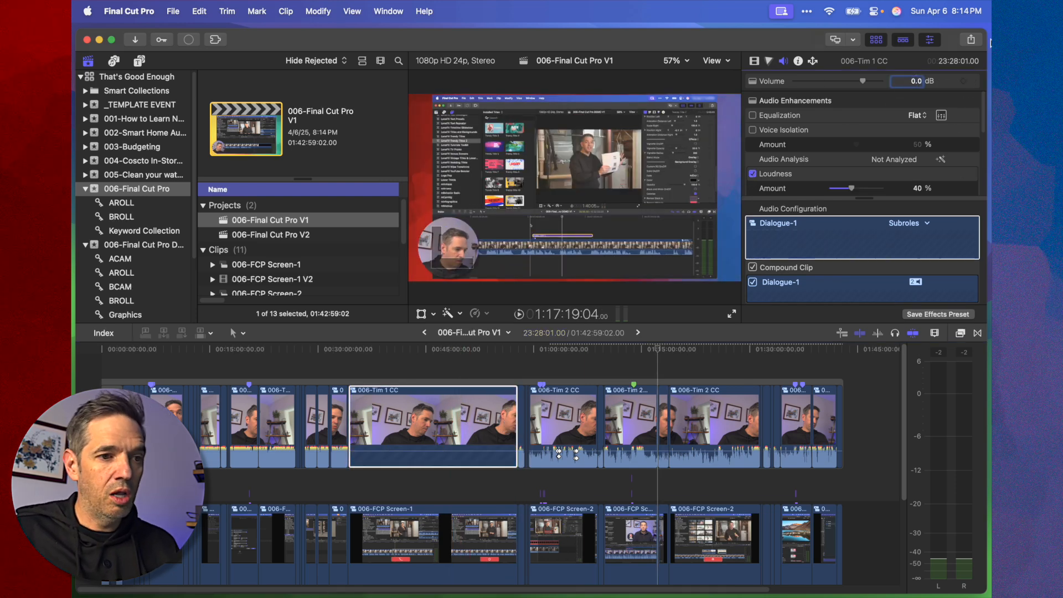
text(2)
key(Return)
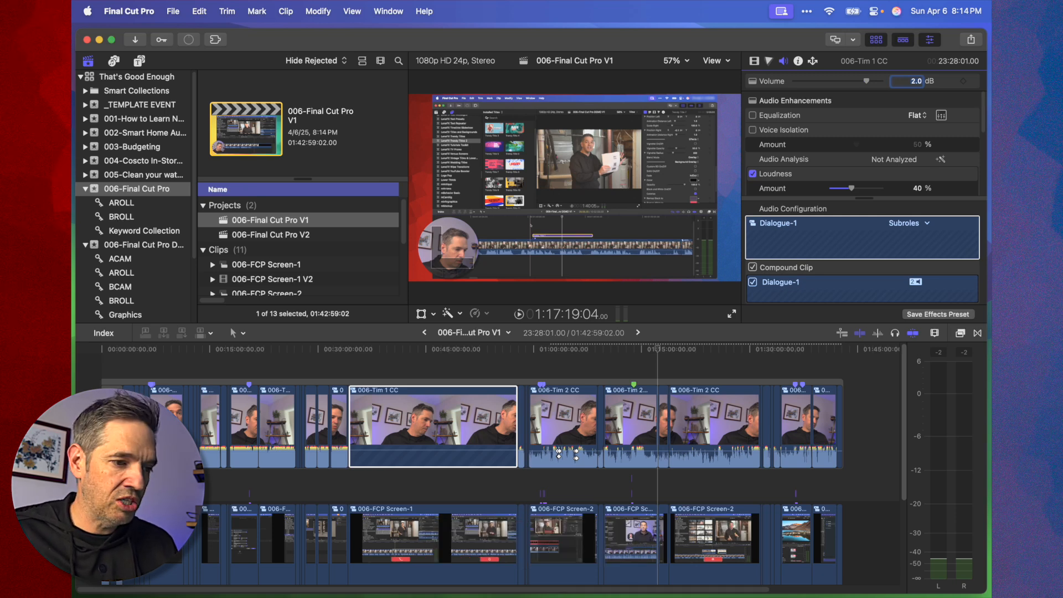
Undo the volume and Loudness changes on the 006-Tim 1 CC clip
key(super+z)
key(super+z)
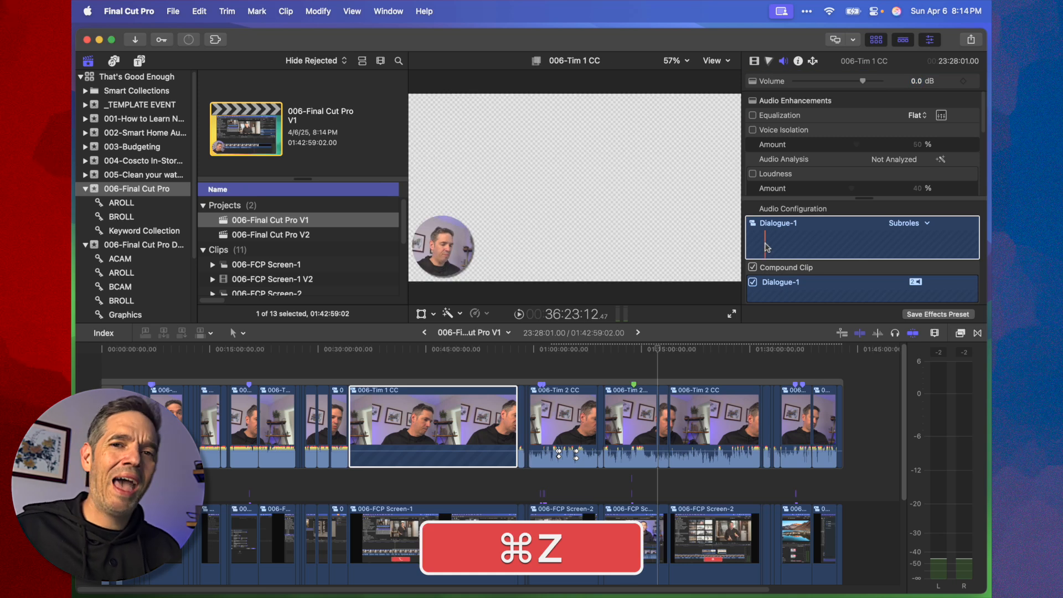